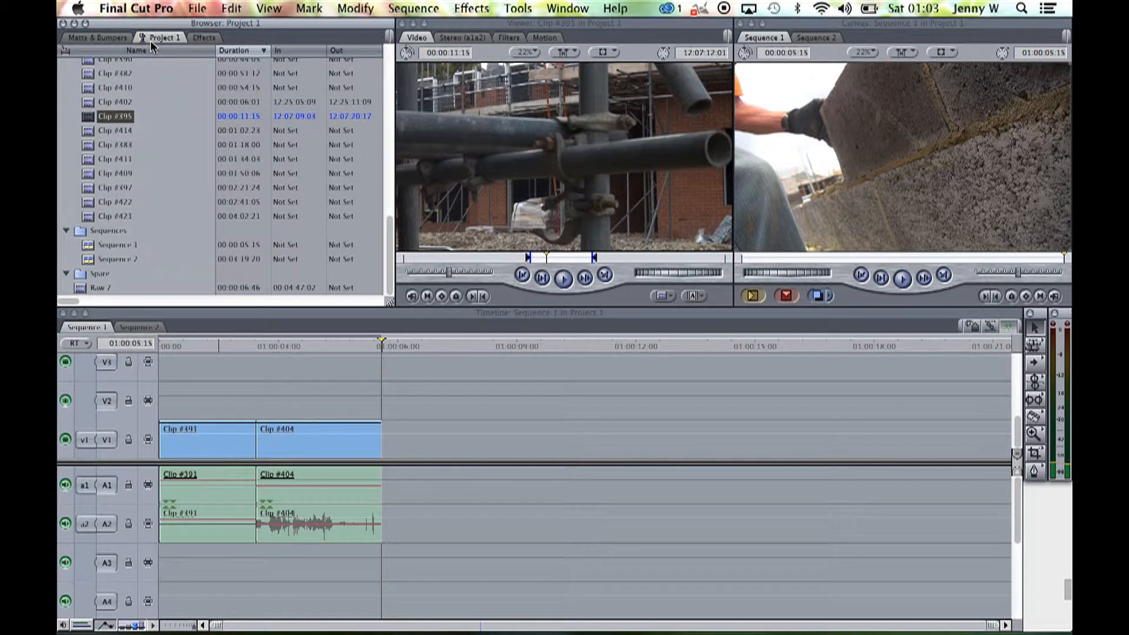
Show the effects list and examine the available transition commands and window options
left_click(205, 39)
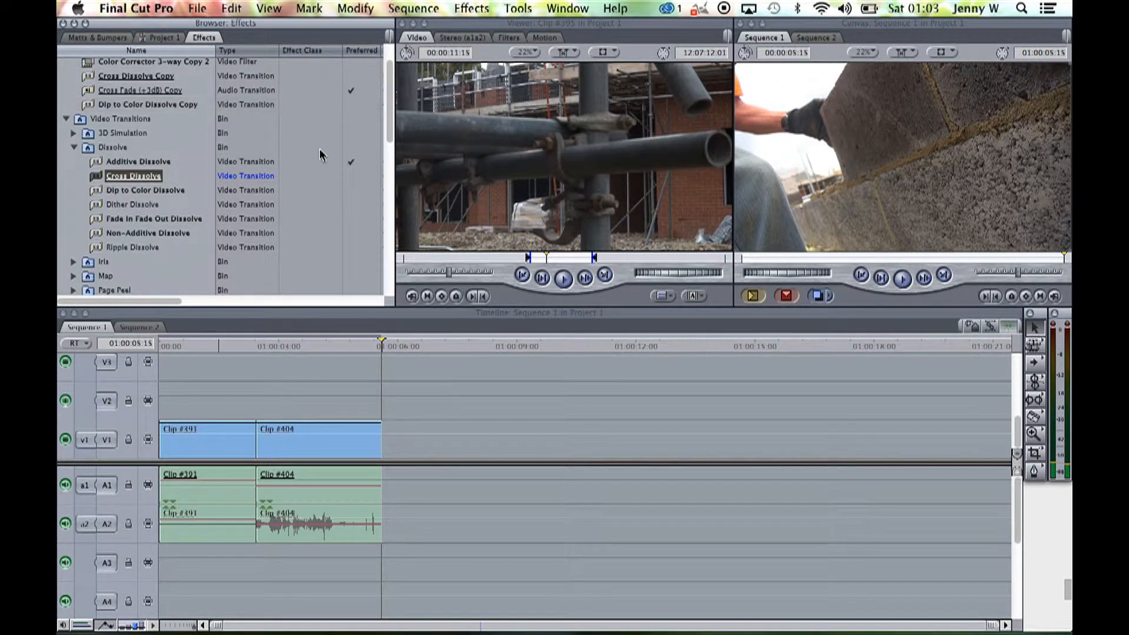
left_click(486, 9)
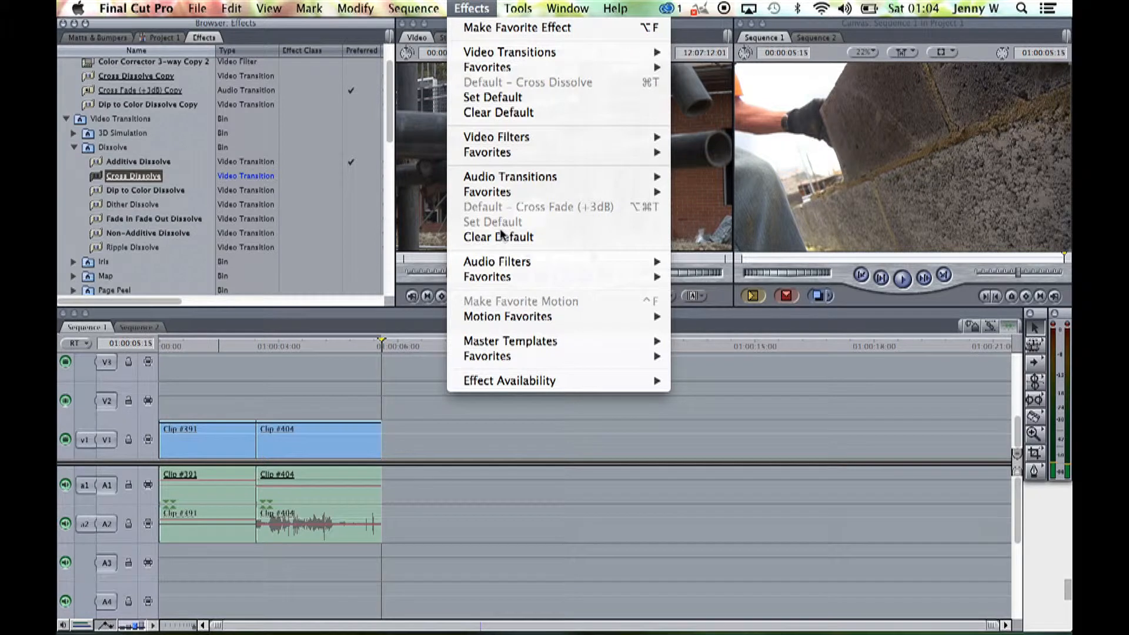
left_click(302, 155)
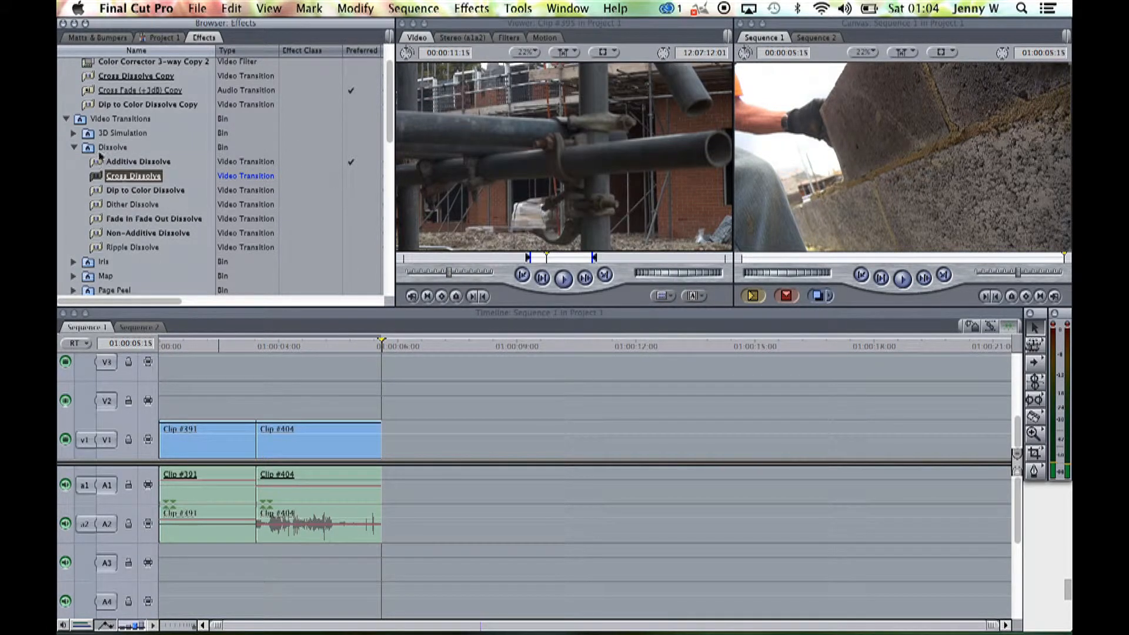
left_click(566, 10)
left_click(570, 199)
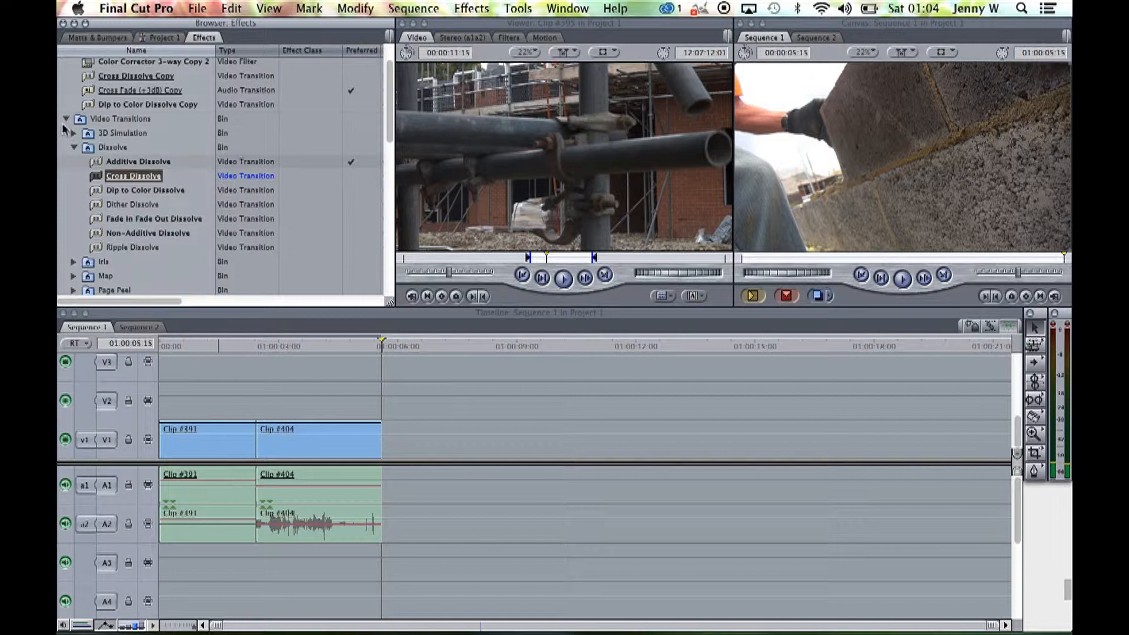
Browse the effects list and reveal the Cross Dissolve transition in the Dissolve bin under Video Transitions
left_click(66, 120)
scroll(147, 147, "down", 2)
scroll(182, 119, "down", 8)
scroll(186, 120, "up", 10)
scroll(184, 118, "down", 3)
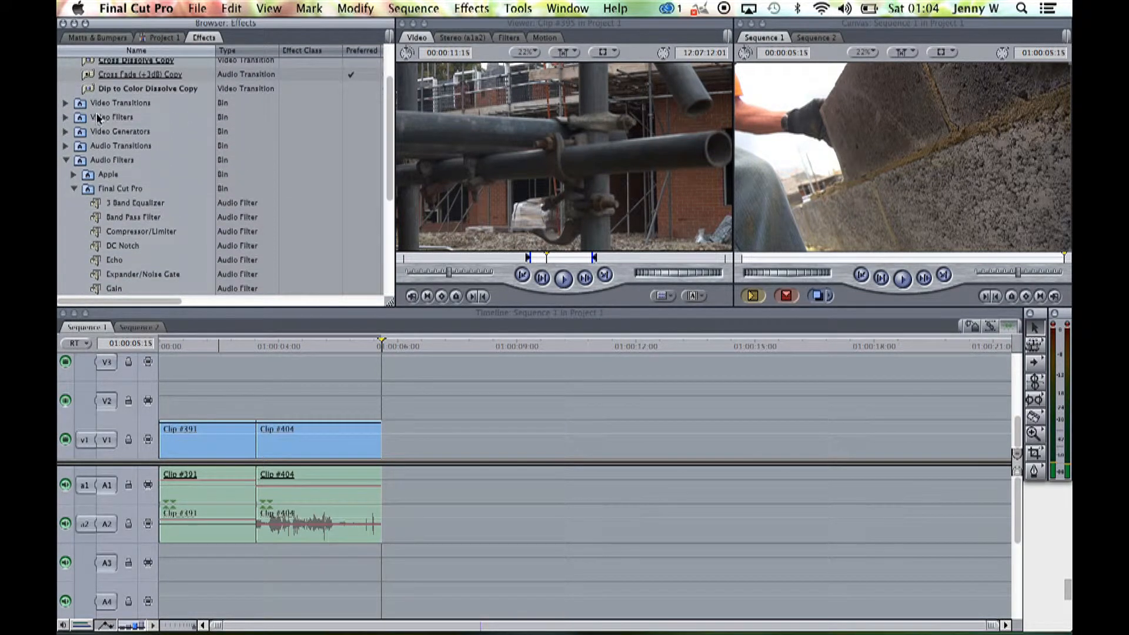
left_click(66, 104)
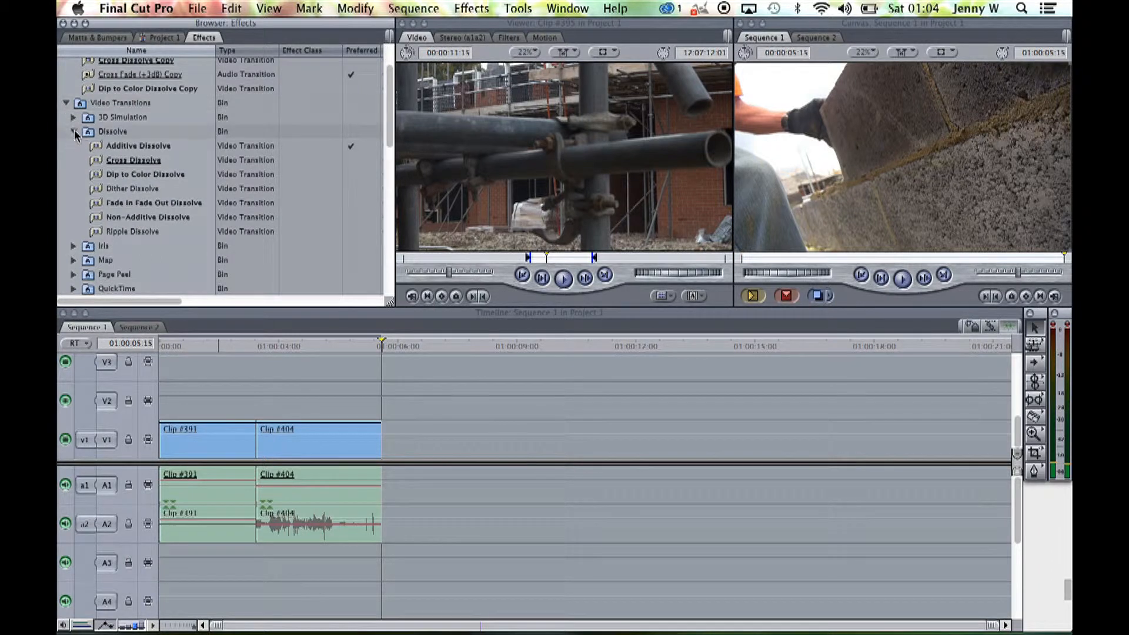
left_click(74, 131)
left_click(73, 132)
left_click(150, 161)
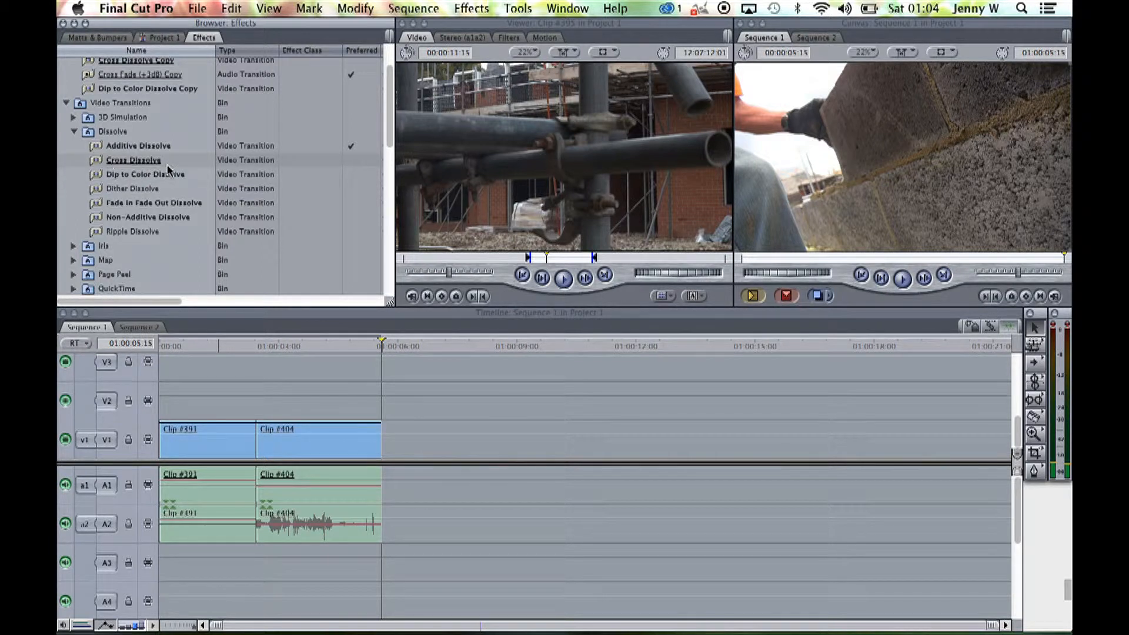
left_click(169, 173)
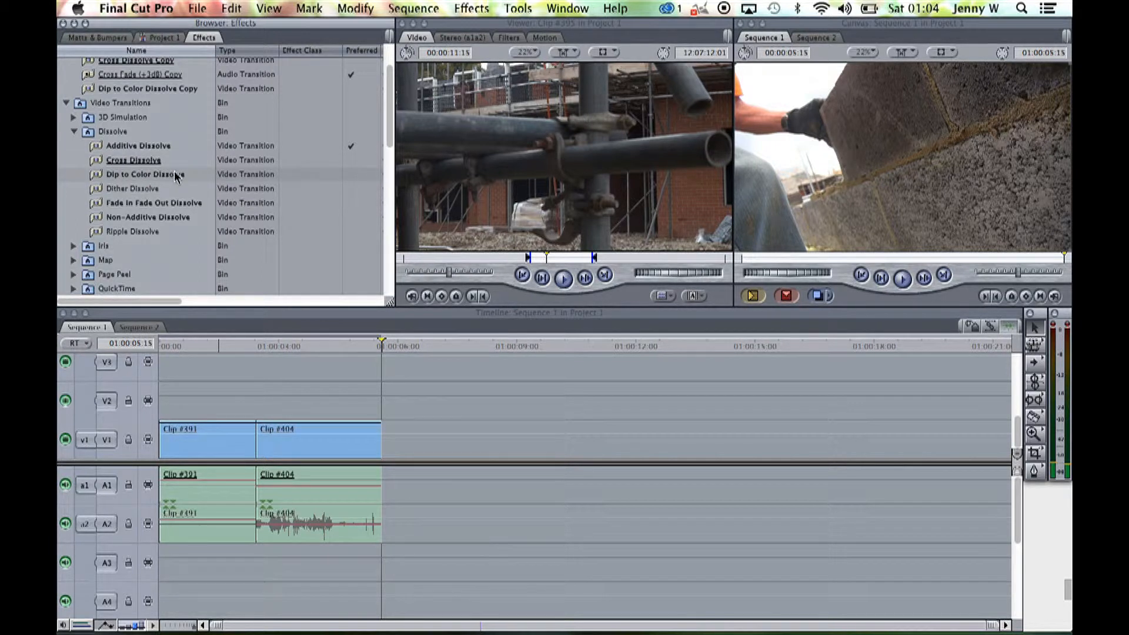
left_click(131, 162)
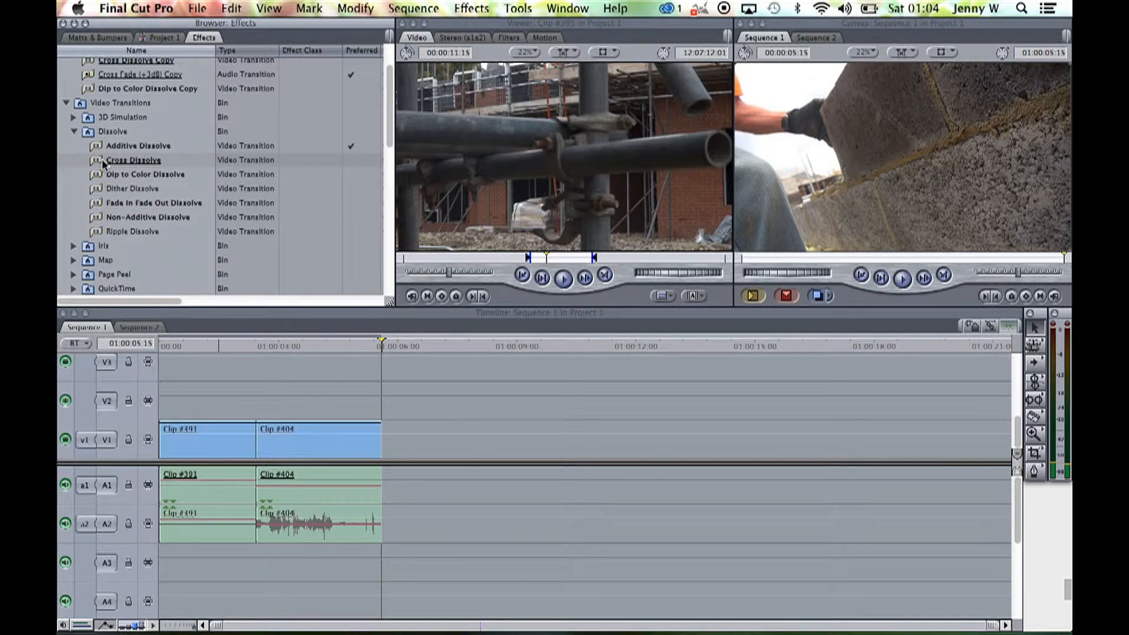
Apply a Cross Dissolve centred on the cut between Clip #391 and Clip #404, and play it back
left_click_drag(100, 164, 262, 436)
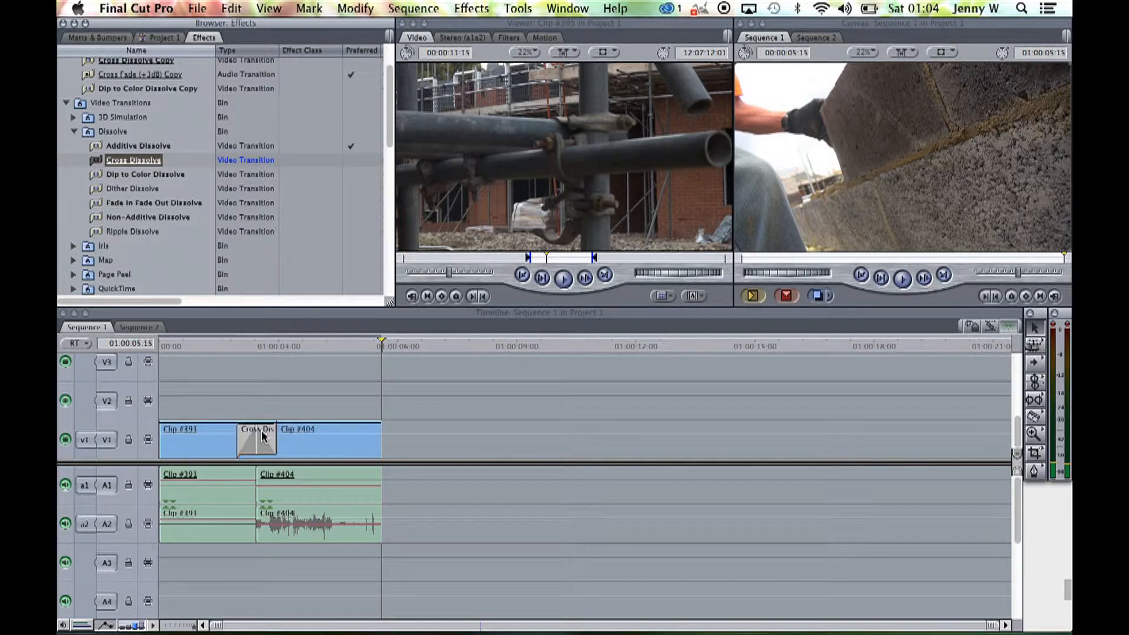
left_click(226, 346)
key("space")
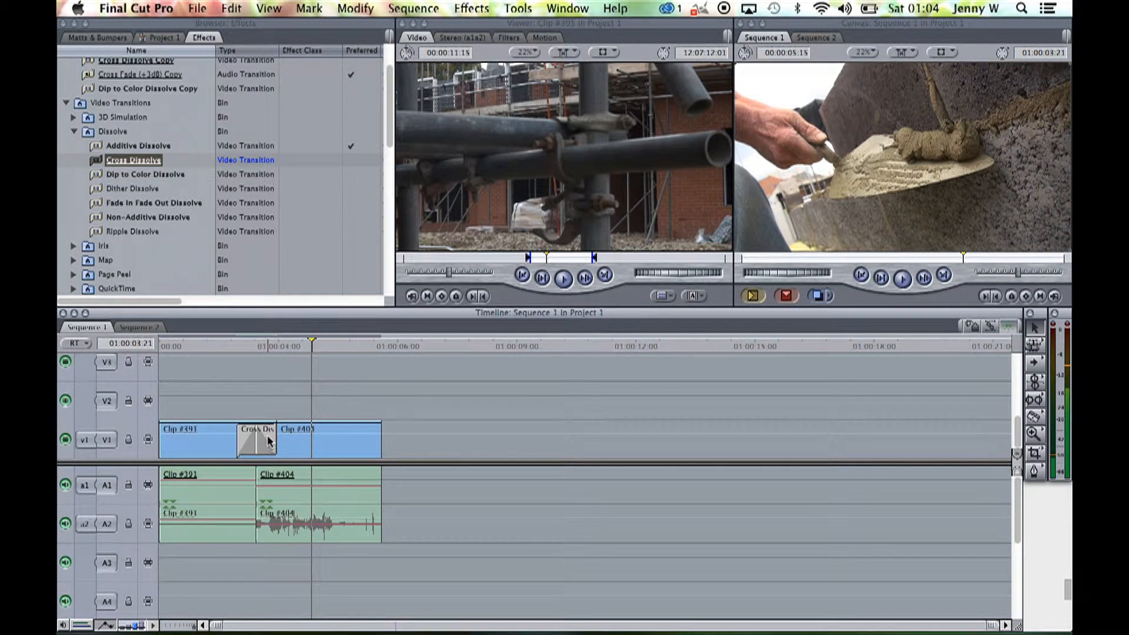
Set the Cross Dissolve's duration to 15 frames and play the shortened transition
double_click(268, 441)
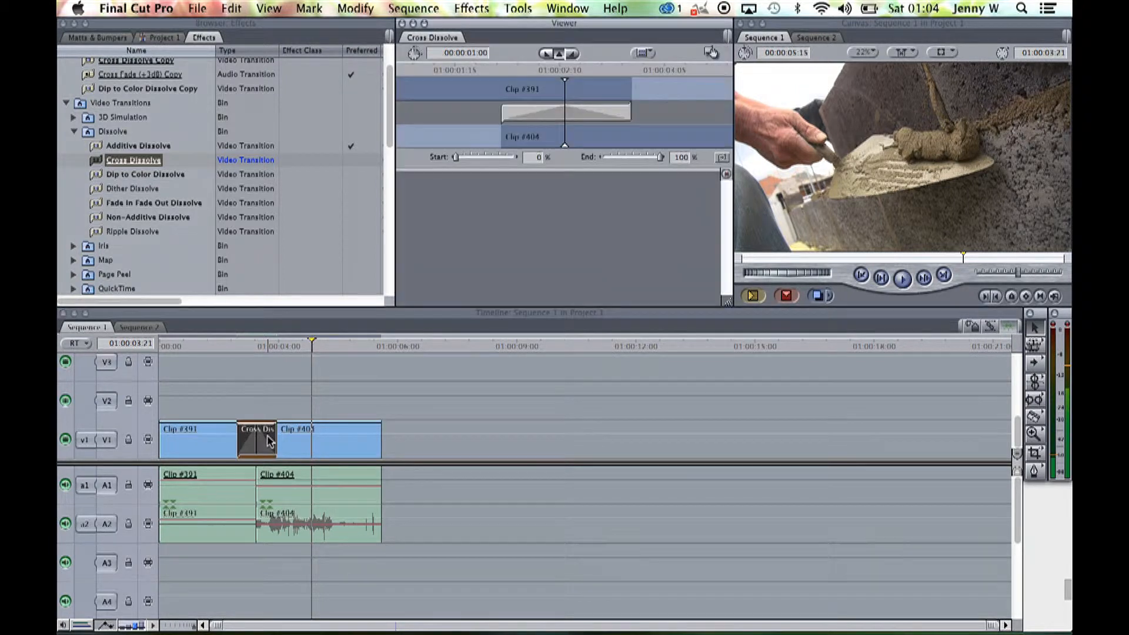
left_click(472, 53)
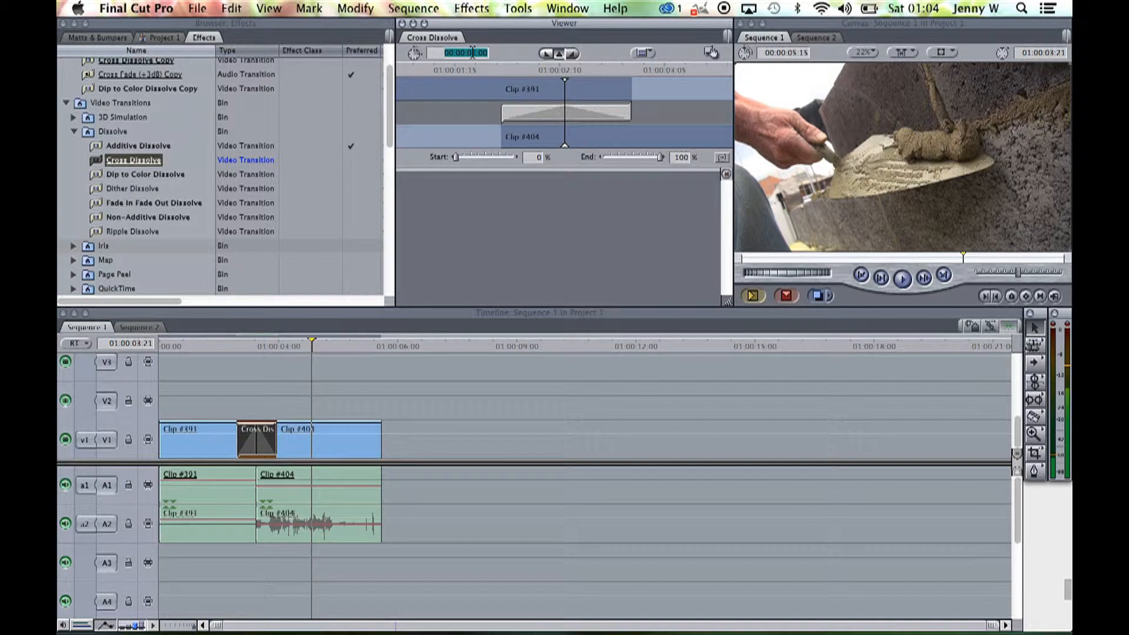
key("BackSpace")
type("15")
left_click(320, 373)
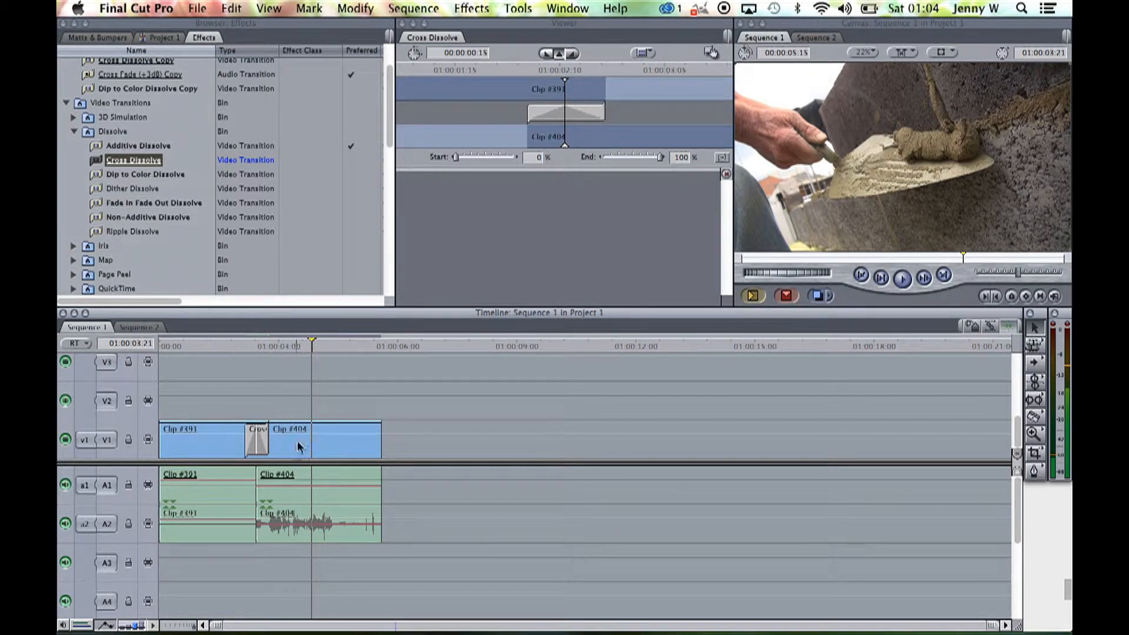
left_click(227, 346)
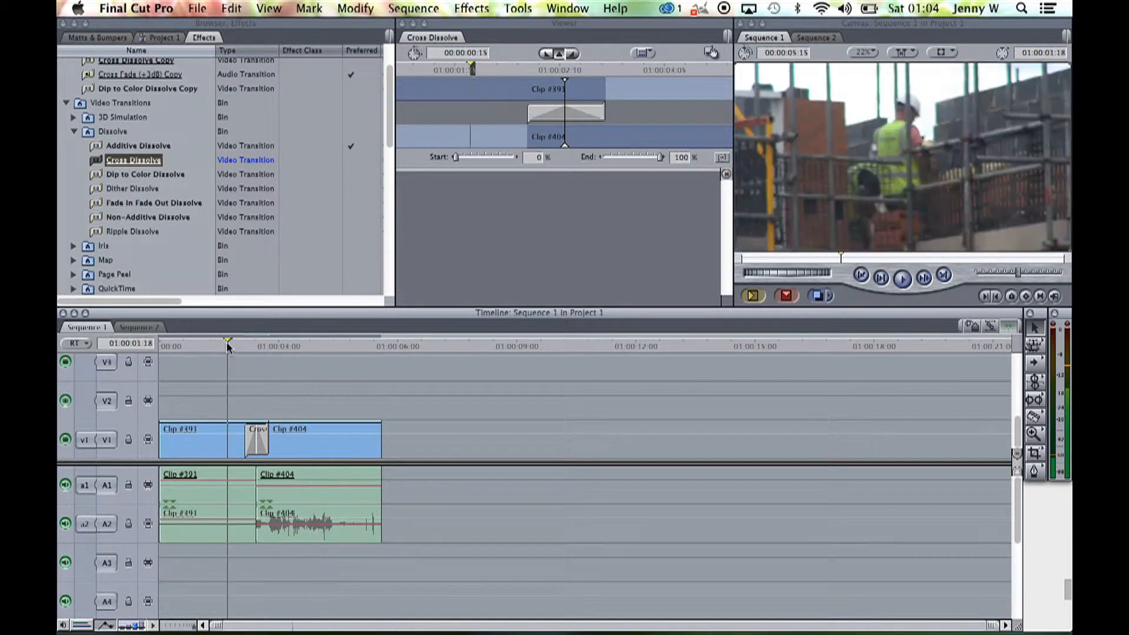
key("space")
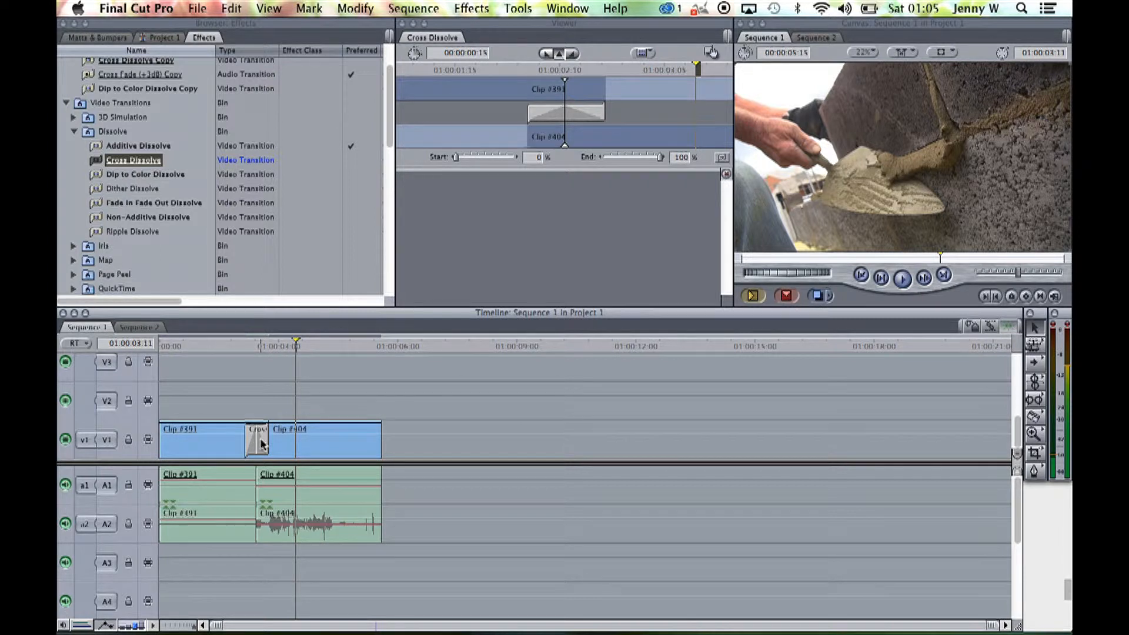
Replace the centred transition with a Cross Dissolve ending at the cut between Clip #391 and Clip #404, and preview it
left_click(262, 444)
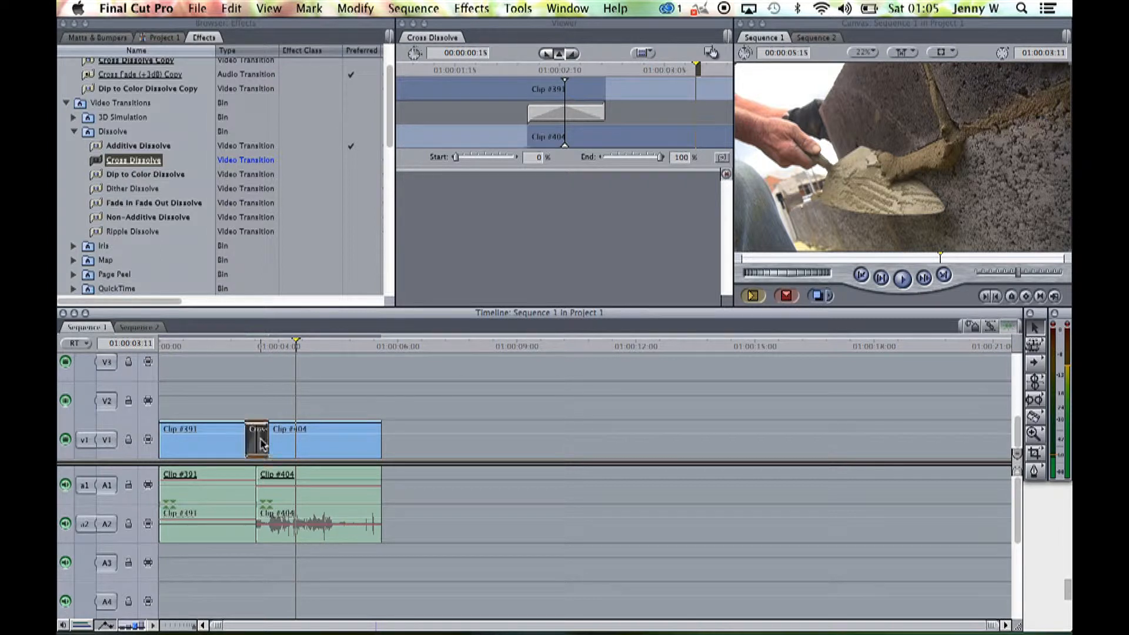
key("Delete")
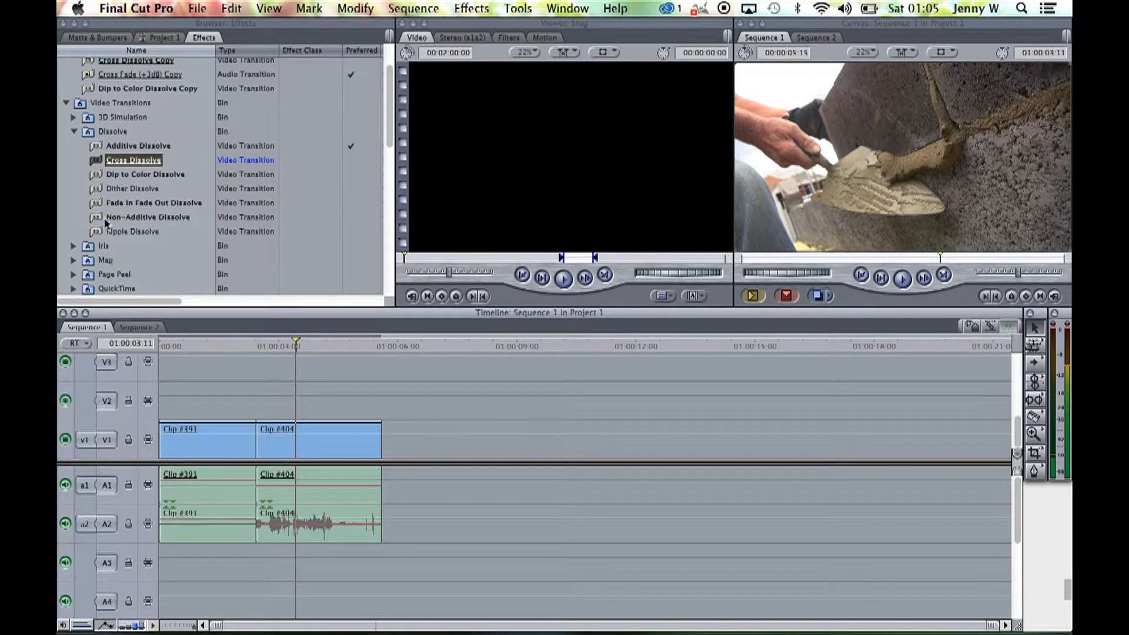
left_click(107, 164)
left_click_drag(98, 163, 241, 443)
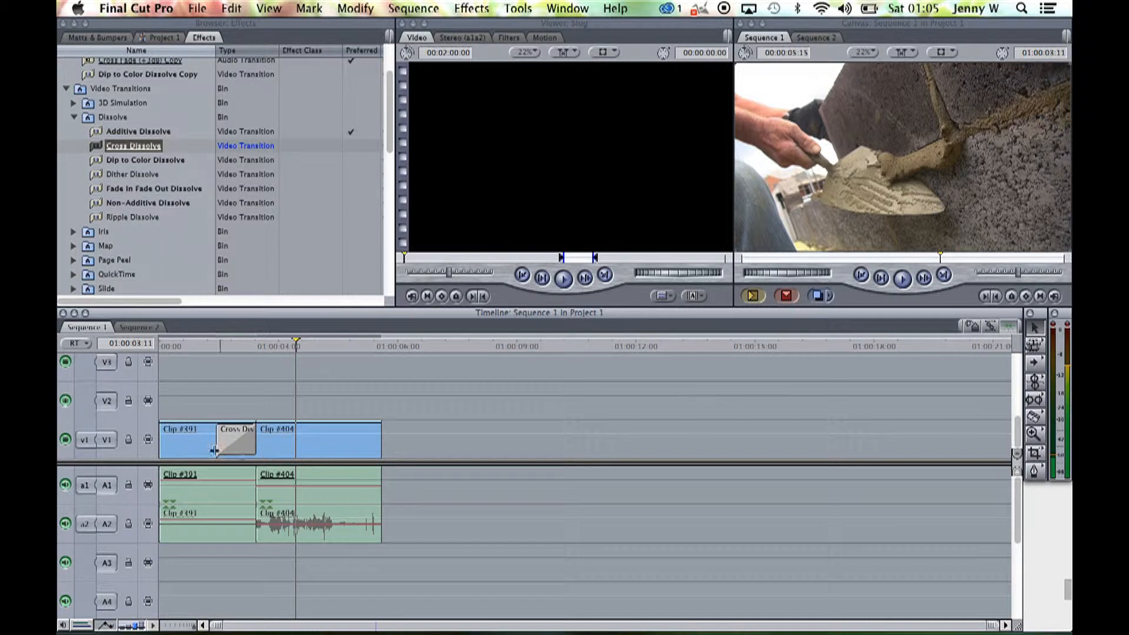
left_click(207, 342)
key("space")
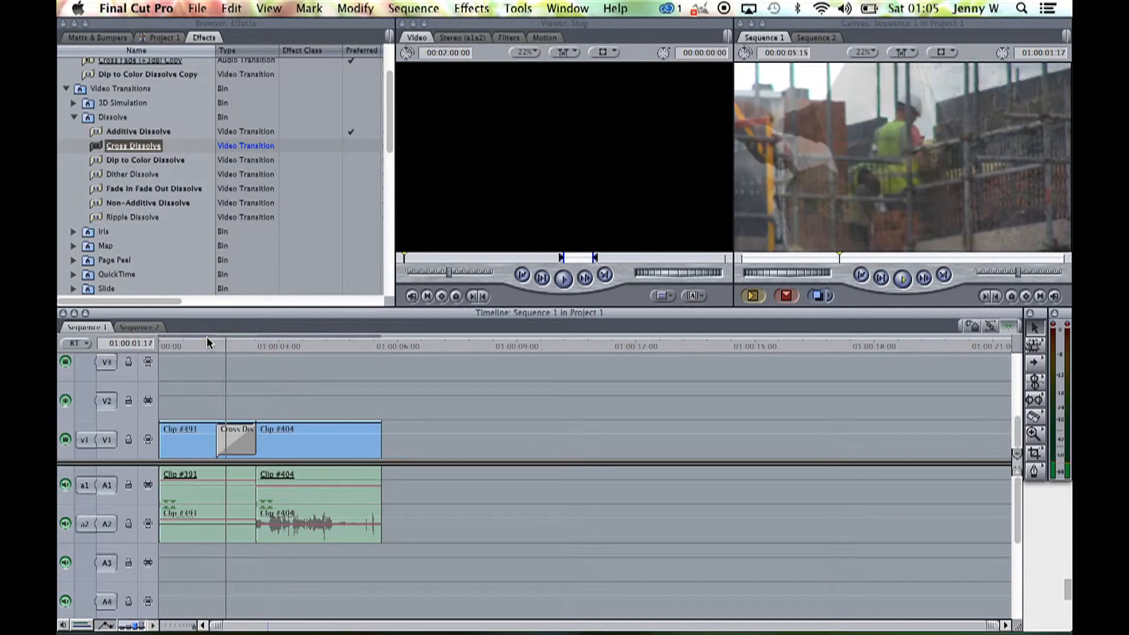
key("space")
Replace the transition with a Cross Dissolve starting at the cut, over the beginning of Clip #404, and preview it
left_click(234, 435)
key("Delete")
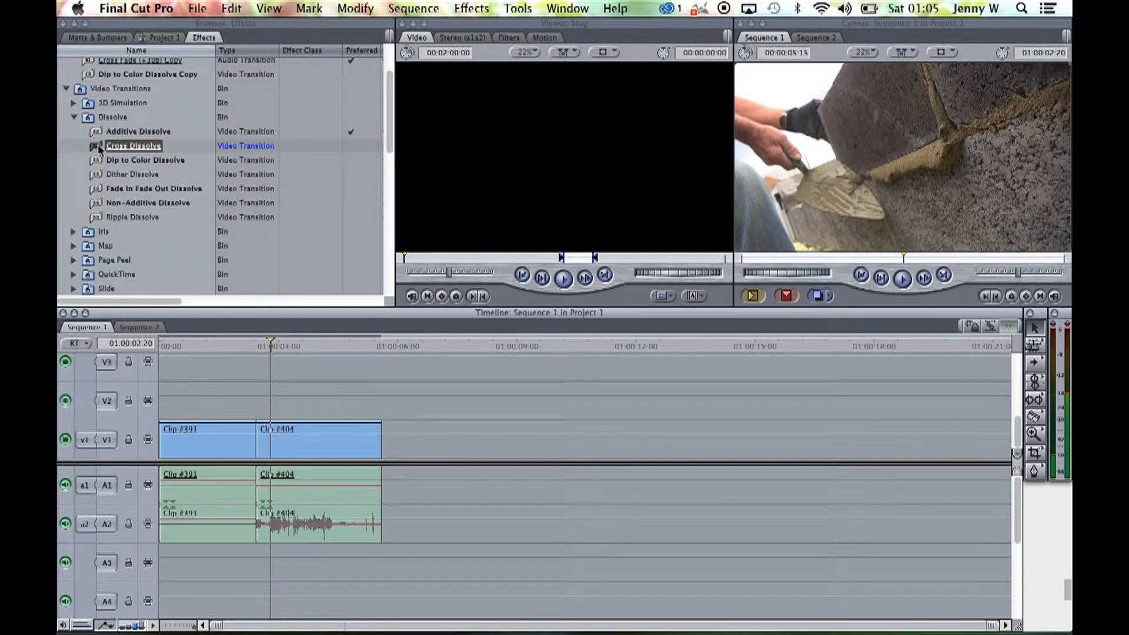
left_click_drag(99, 148, 276, 439)
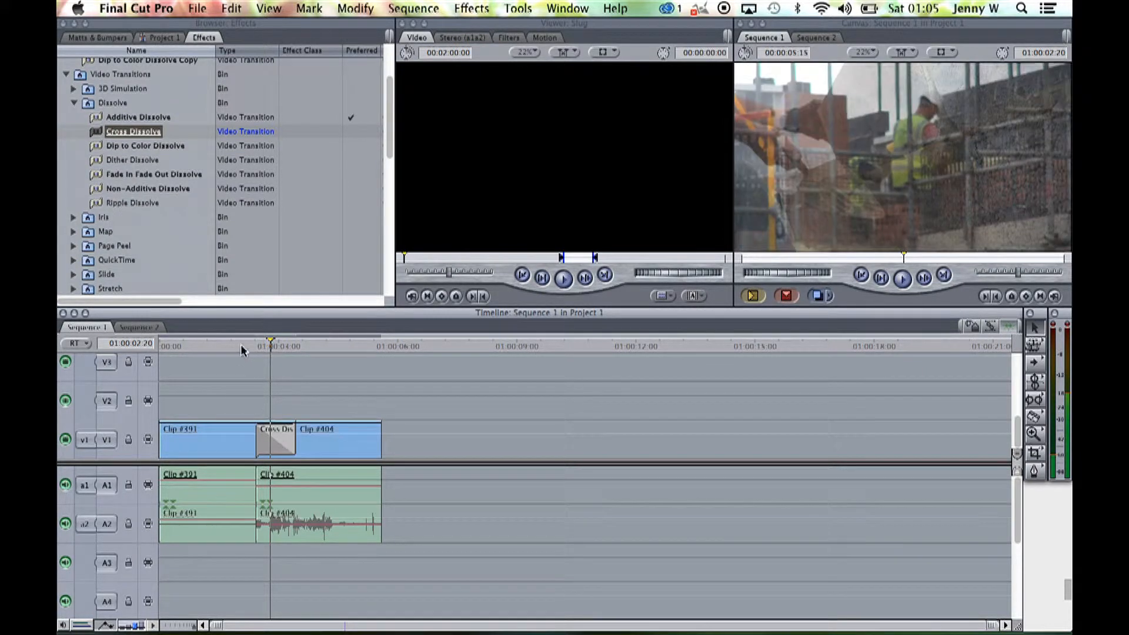
key("backslash")
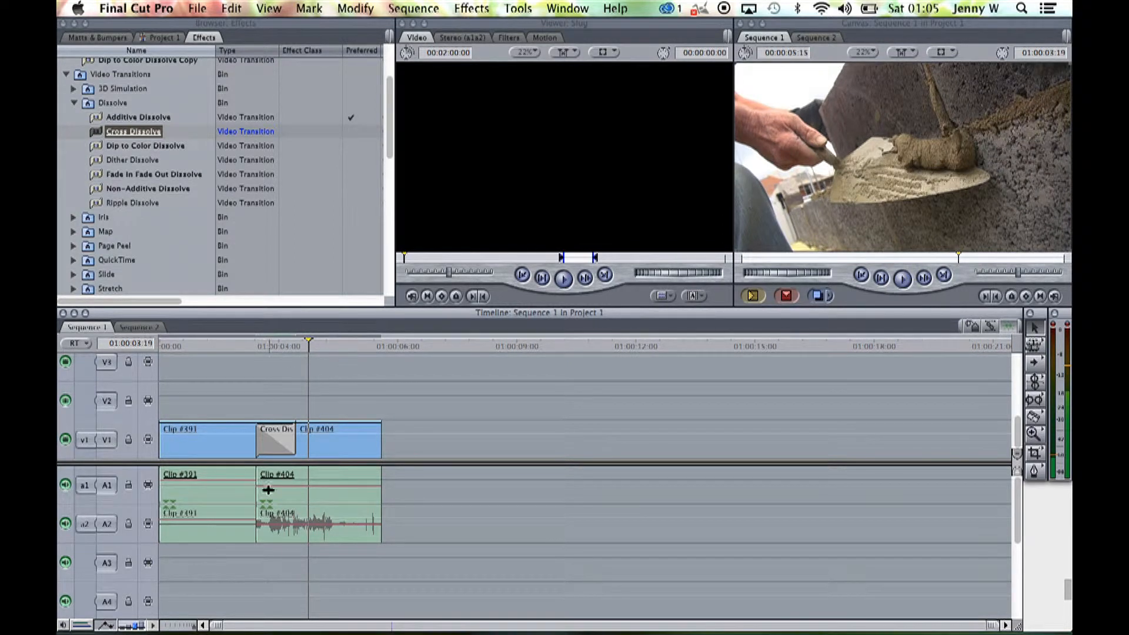
Add Clip #402 from the project to Sequence 1 at 01:00:06:02, leaving a small gap after Clip #404
left_click(400, 342)
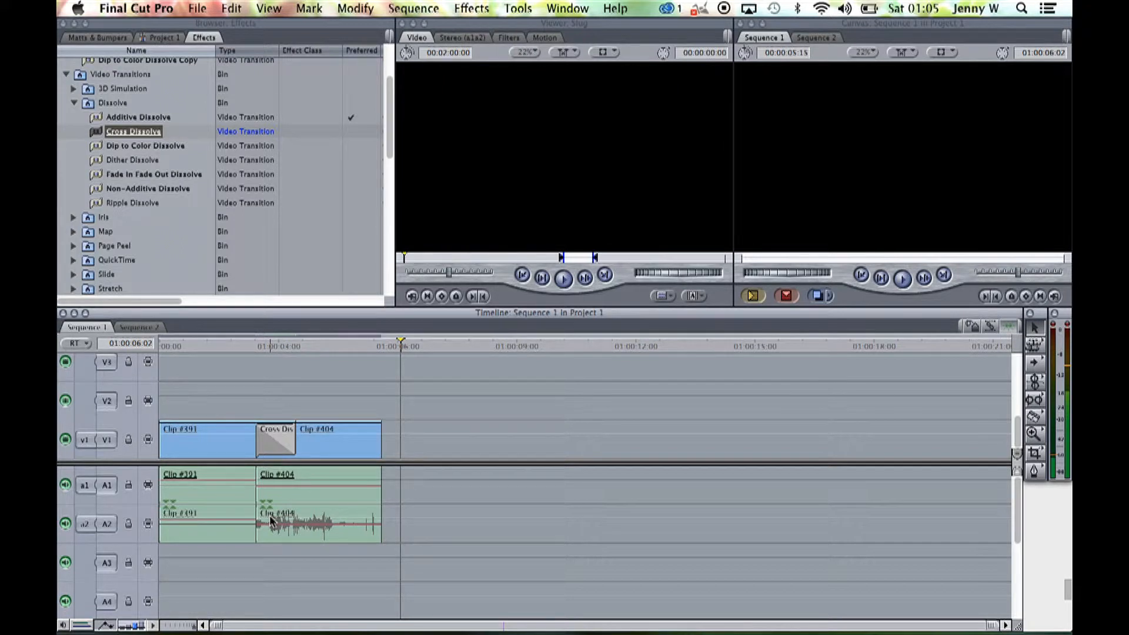
left_click(162, 37)
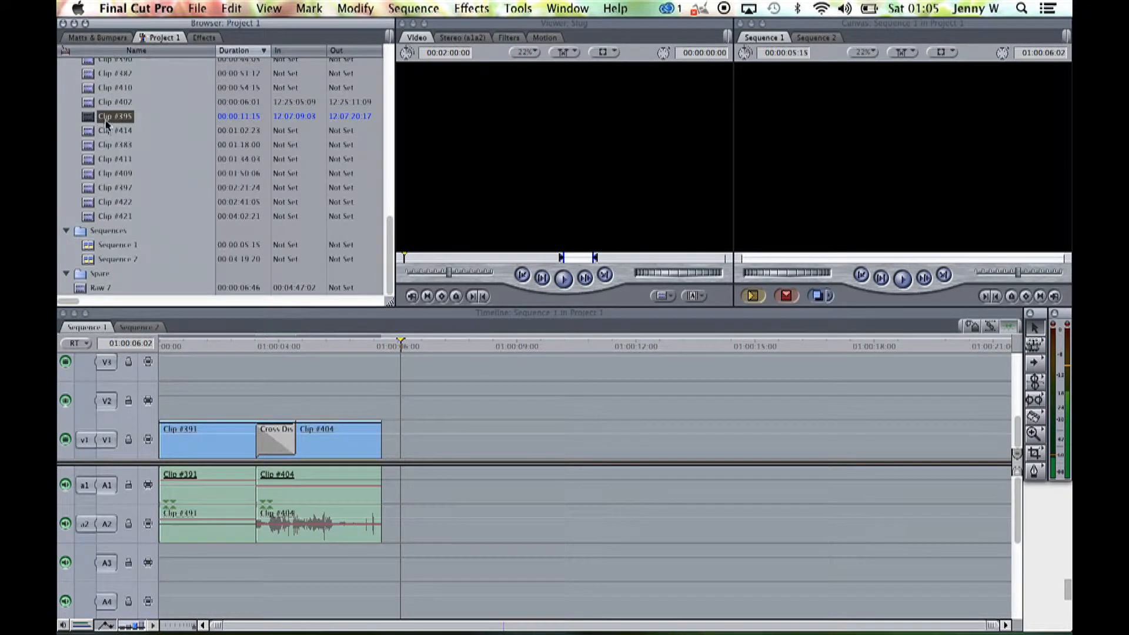
double_click(89, 99)
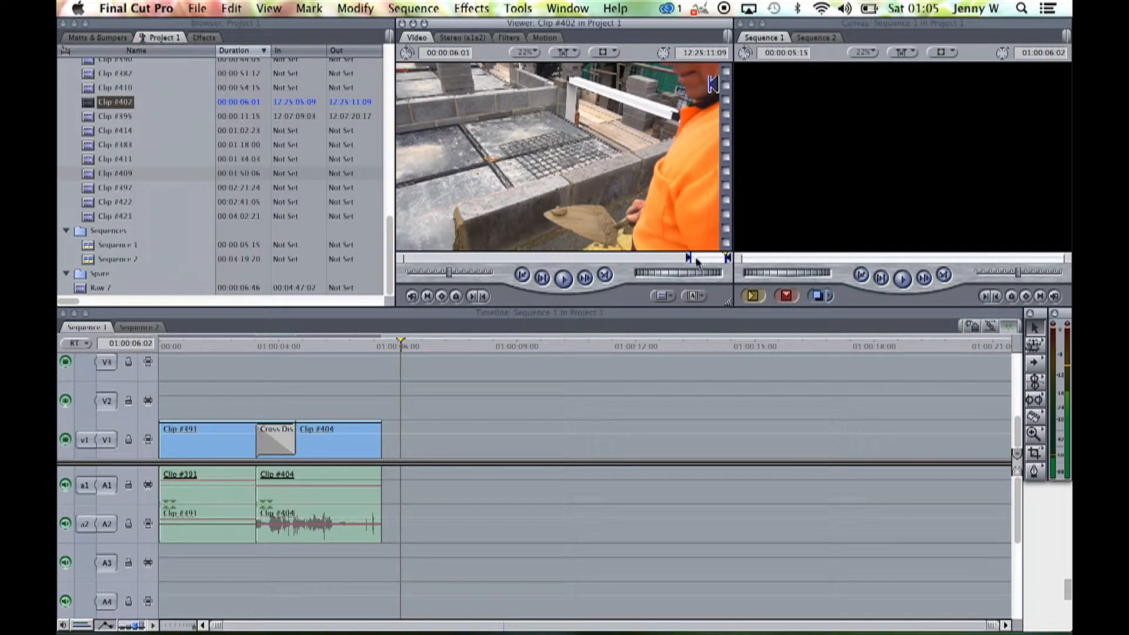
left_click_drag(634, 182, 909, 128)
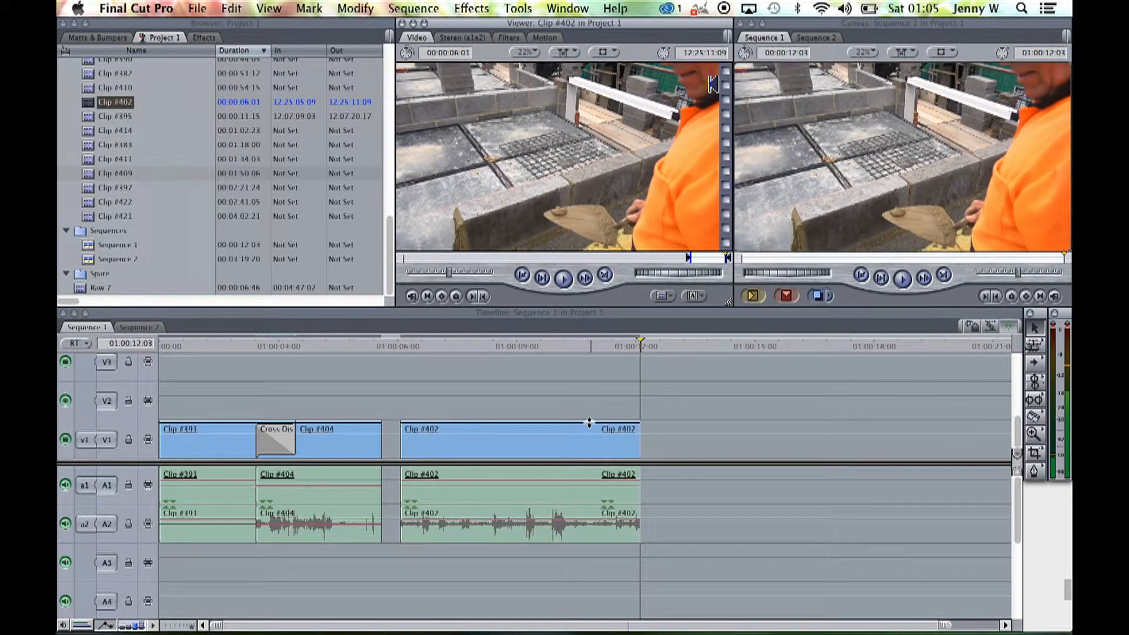
left_click_drag(611, 351, 629, 351)
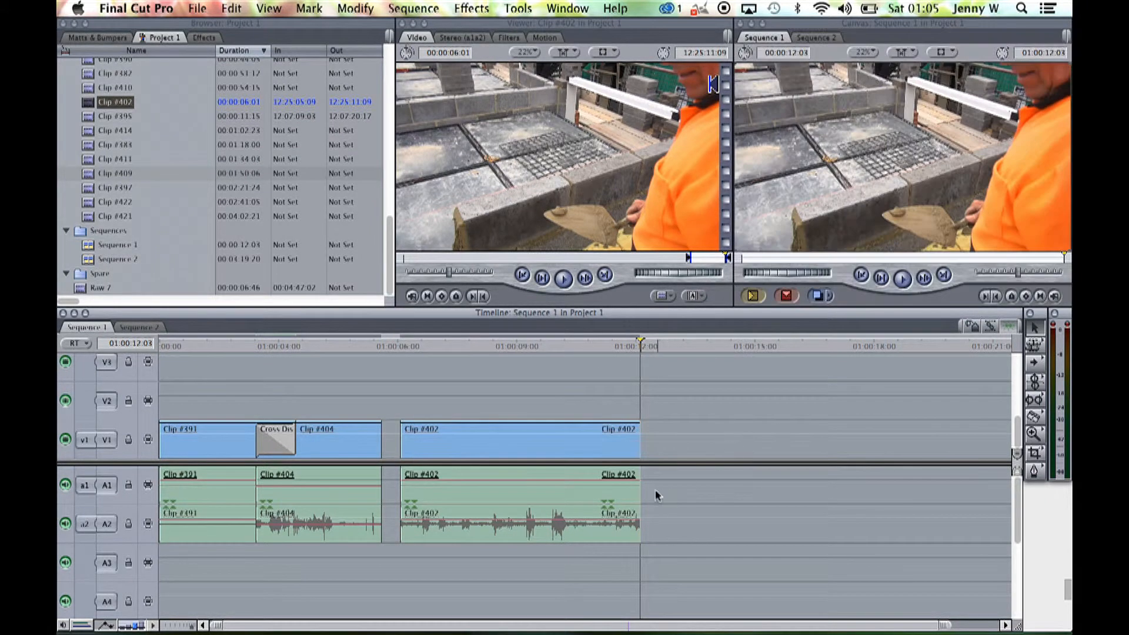
left_click_drag(639, 482, 786, 484)
left_click_drag(641, 343, 637, 347)
Load Clip #395 from the project, scrub through its marked range and add it directly after Clip #402
left_click(90, 117)
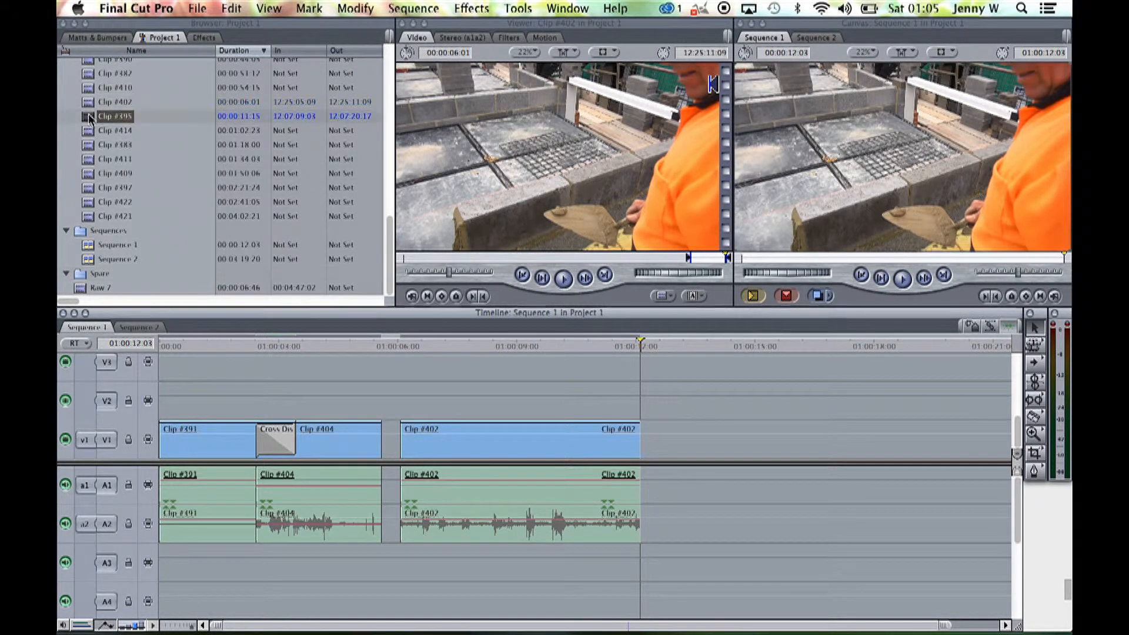
double_click(90, 117)
left_click_drag(529, 257, 571, 257)
left_click_drag(578, 218, 935, 166)
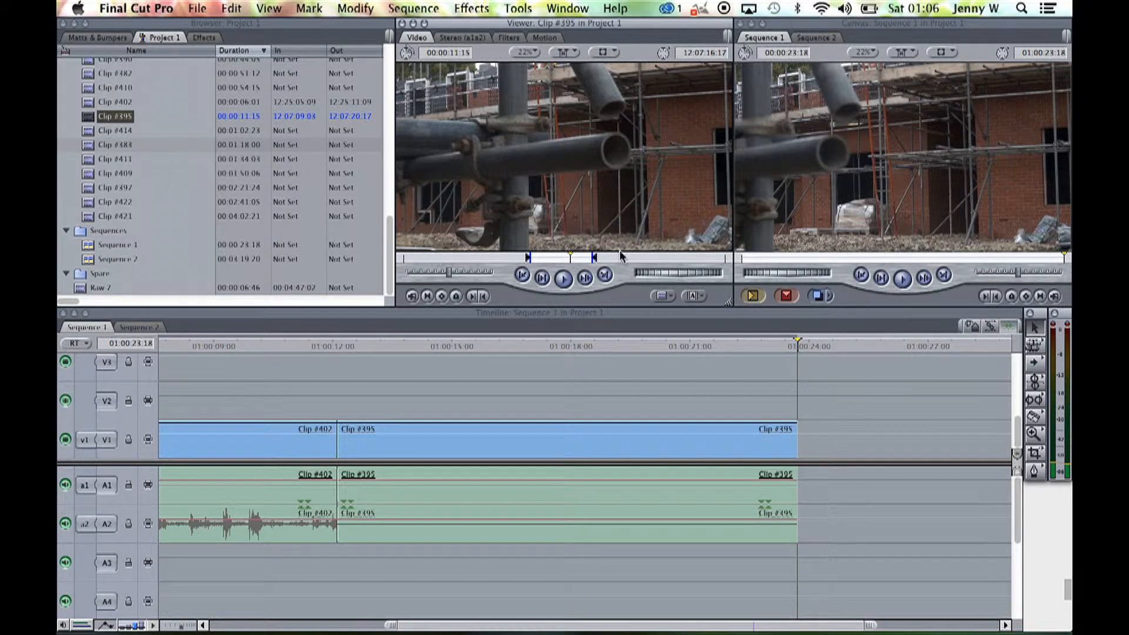
Apply a Cross Dissolve to the end of Clip #402, ending at its cut with Clip #395, and play it back
scroll(445, 354, "left", 6)
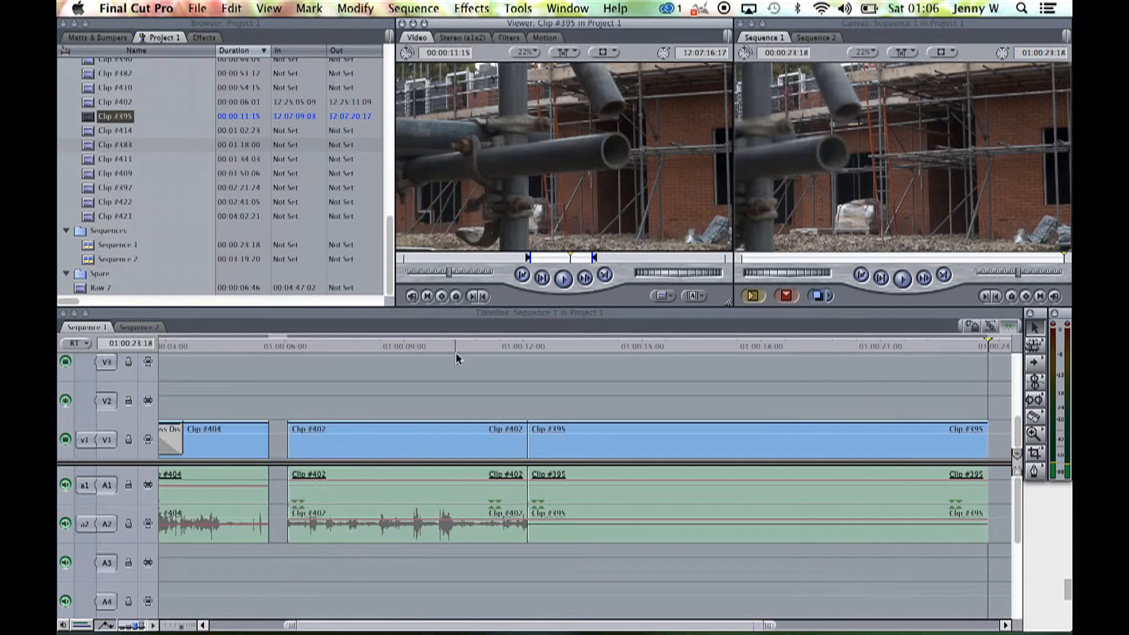
left_click(454, 345)
key("super+minus")
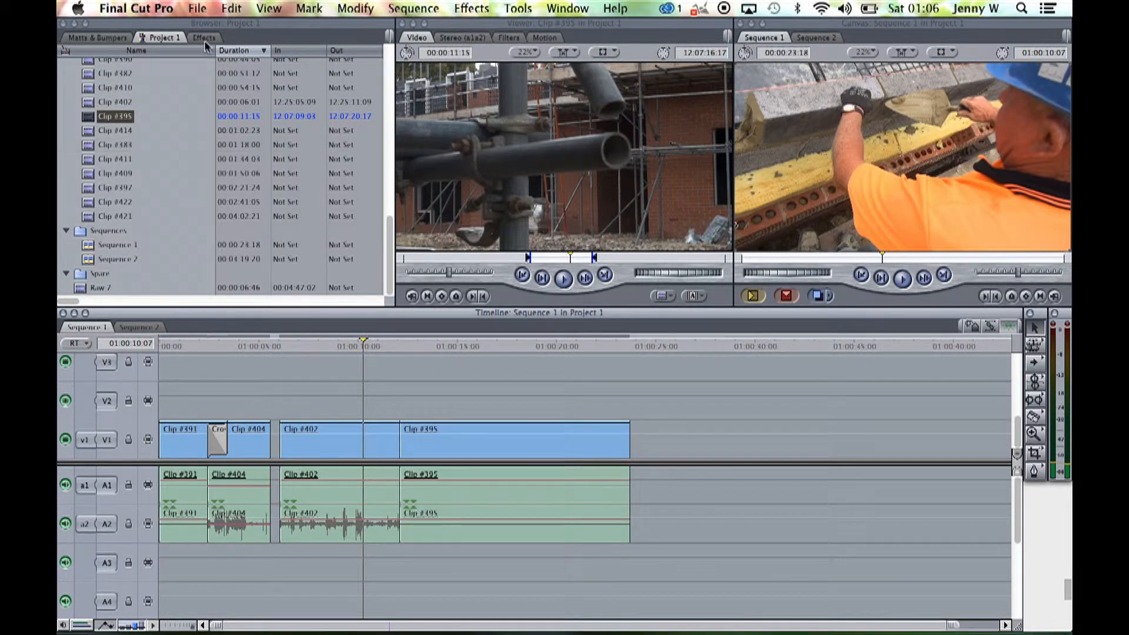
left_click(204, 38)
left_click_drag(96, 132, 385, 437)
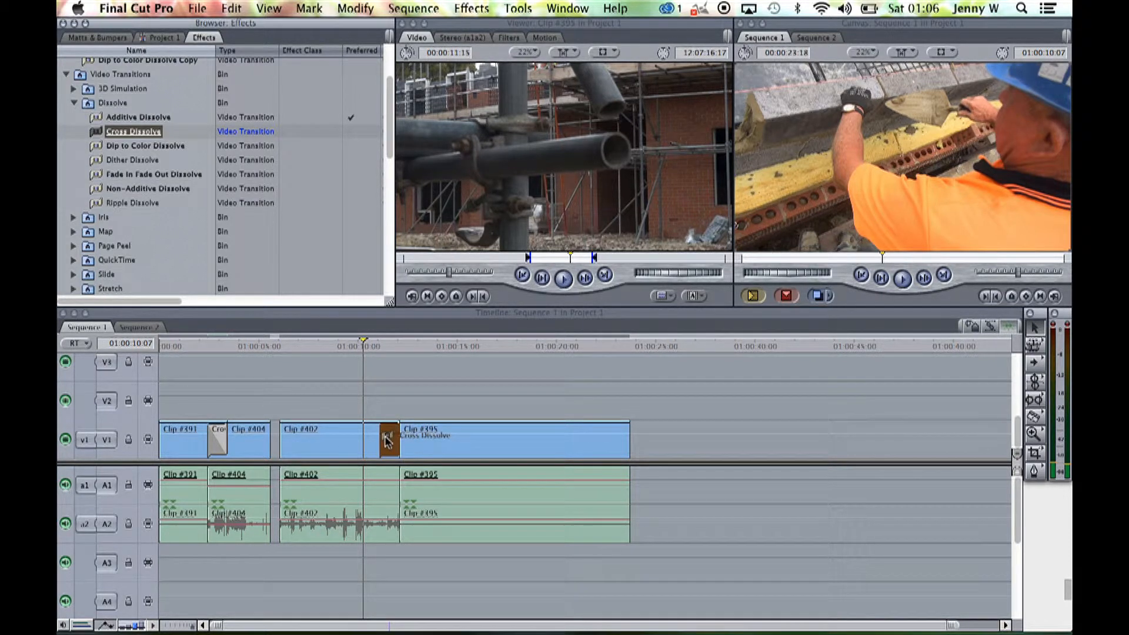
key("space")
left_click_drag(378, 341, 369, 342)
key("space")
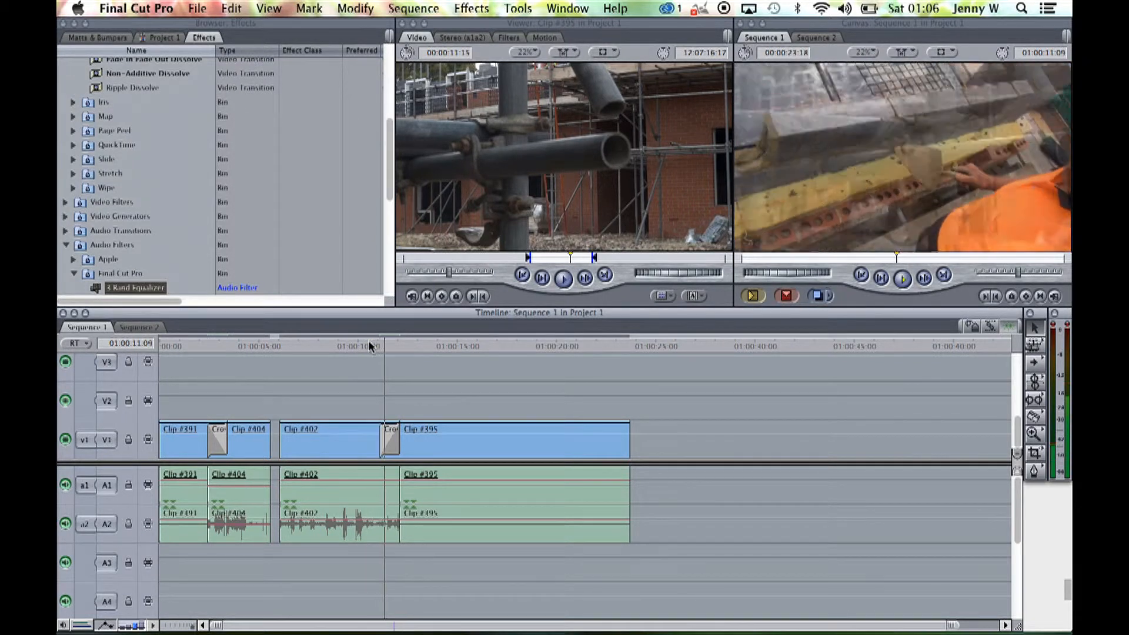
mouse_move(369, 342)
left_mouse_down()
mouse_move(430, 349)
mouse_move(367, 351)
left_mouse_up()
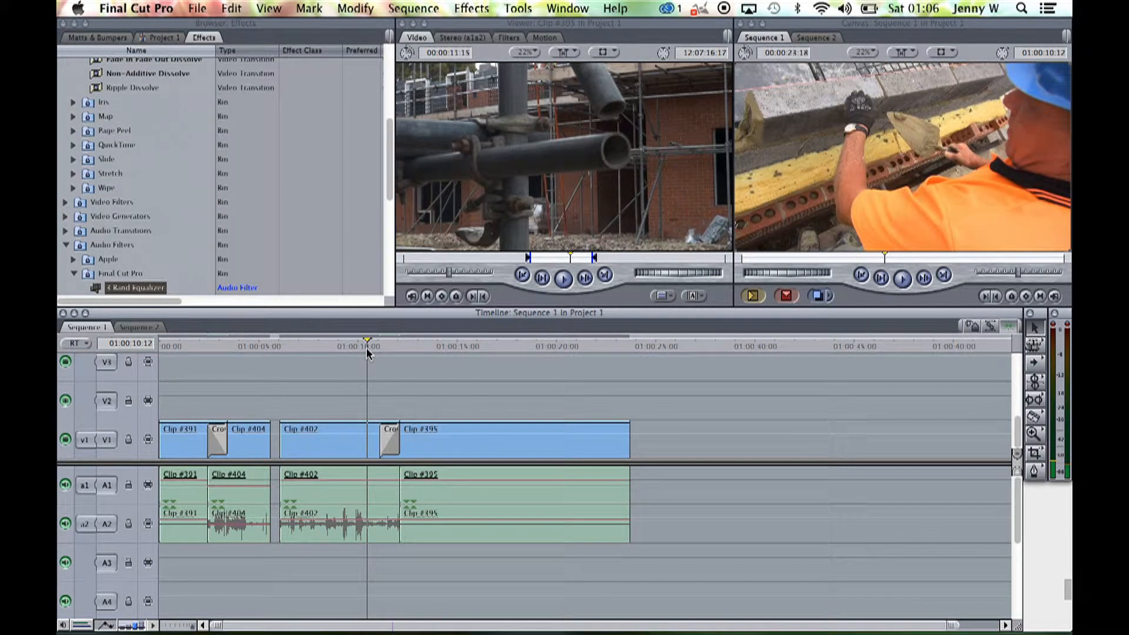
Play Sequence 1 through the Cross Dissolve between Clip #402 and Clip #395
key("space")
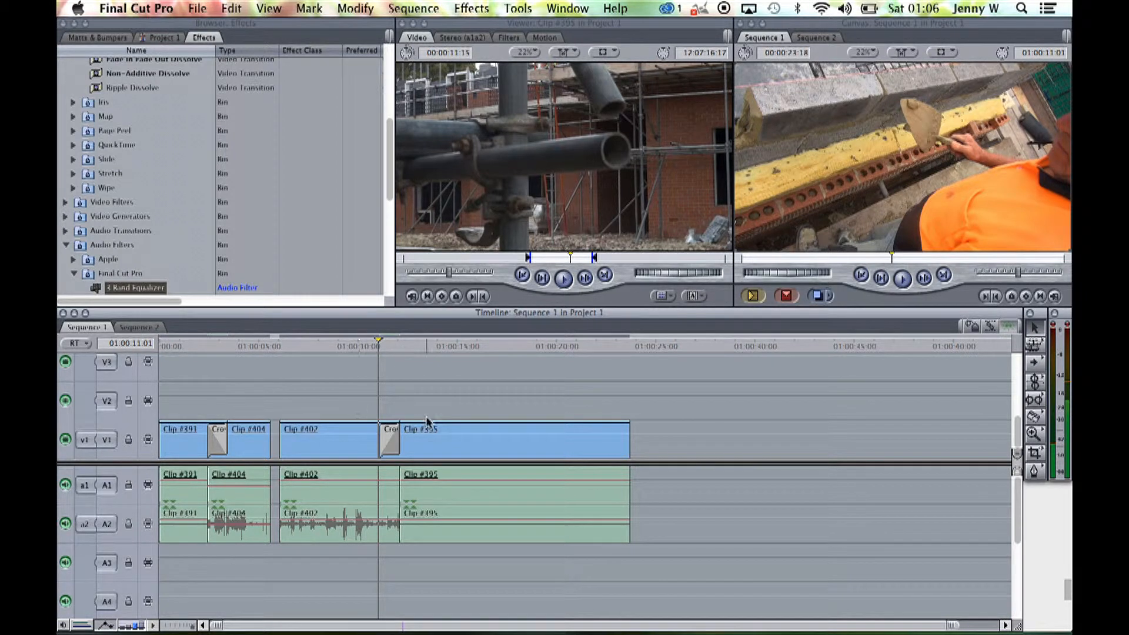
key("space")
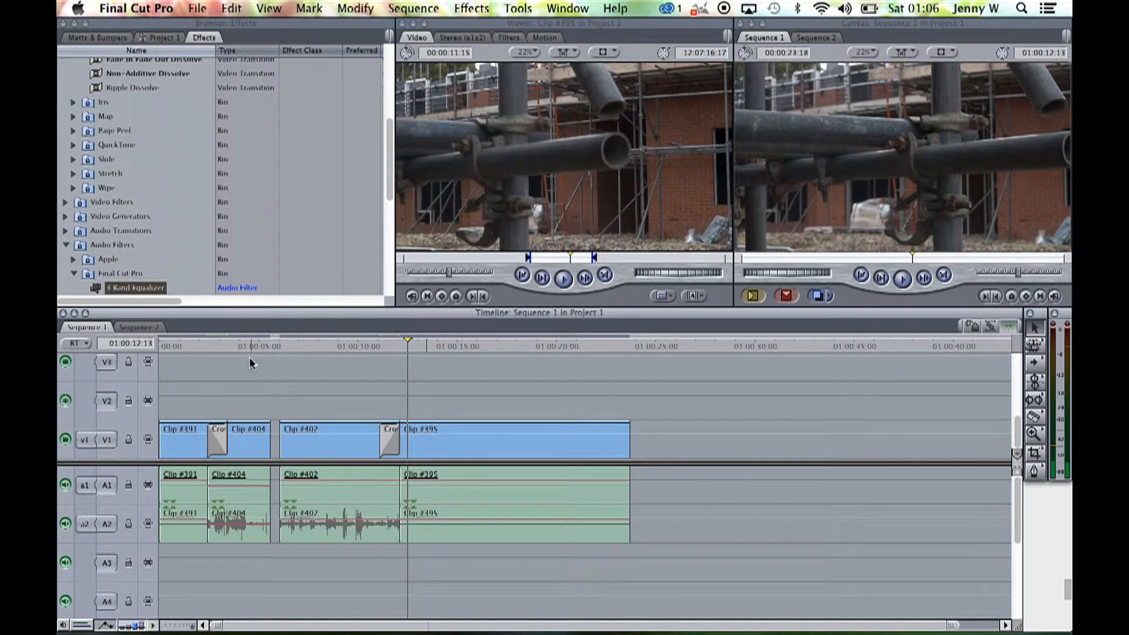
Replace the Cross Dissolve between Clip #391 and Clip #404 with a Dip to Color Dissolve centred on the cut, and play it back
left_click(216, 426)
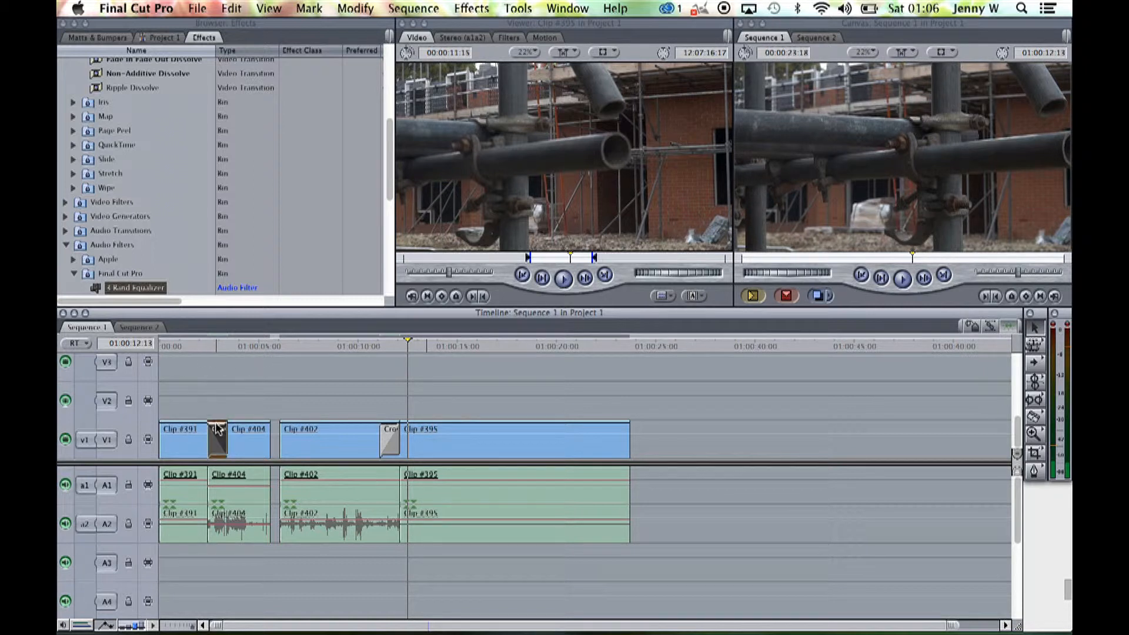
key("Delete")
scroll(131, 176, "up", 8)
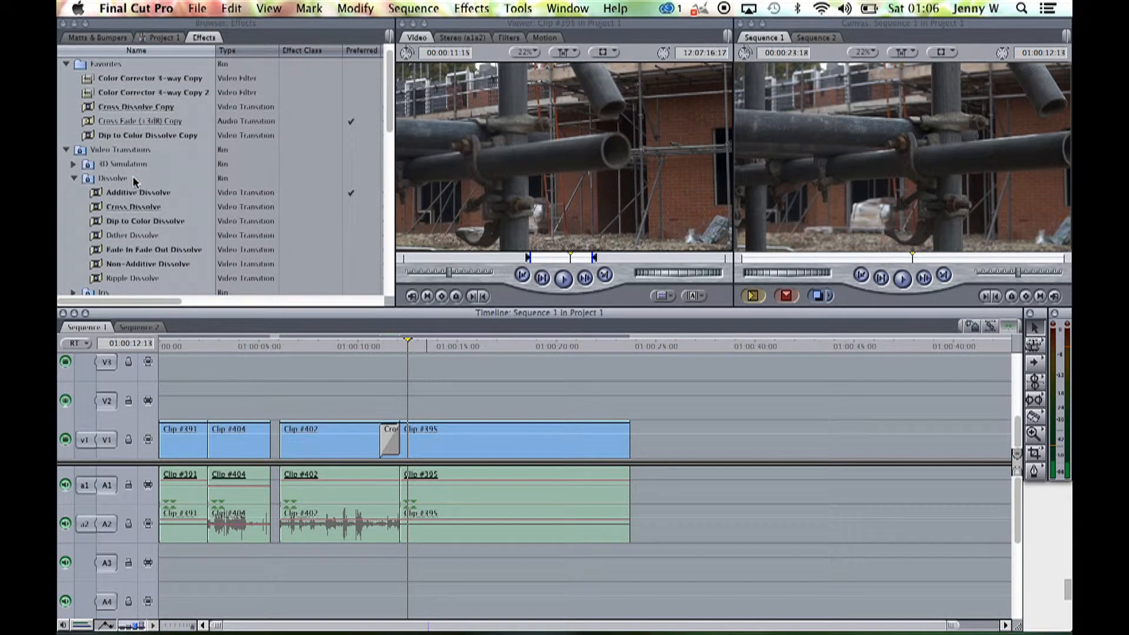
scroll(135, 181, "down", 2)
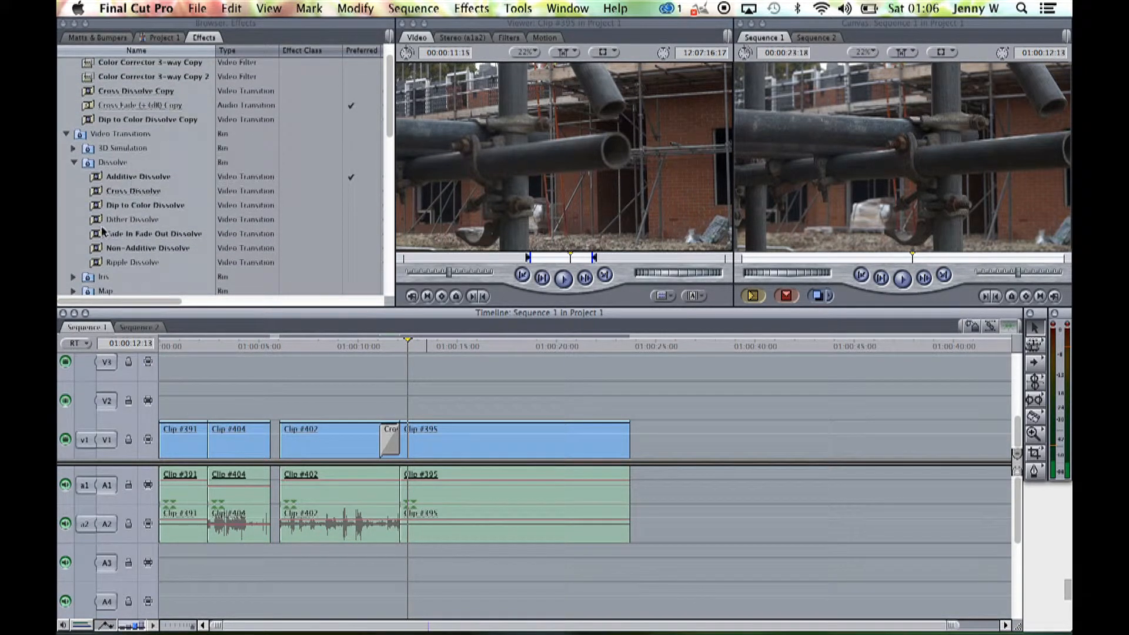
left_click_drag(97, 206, 204, 442)
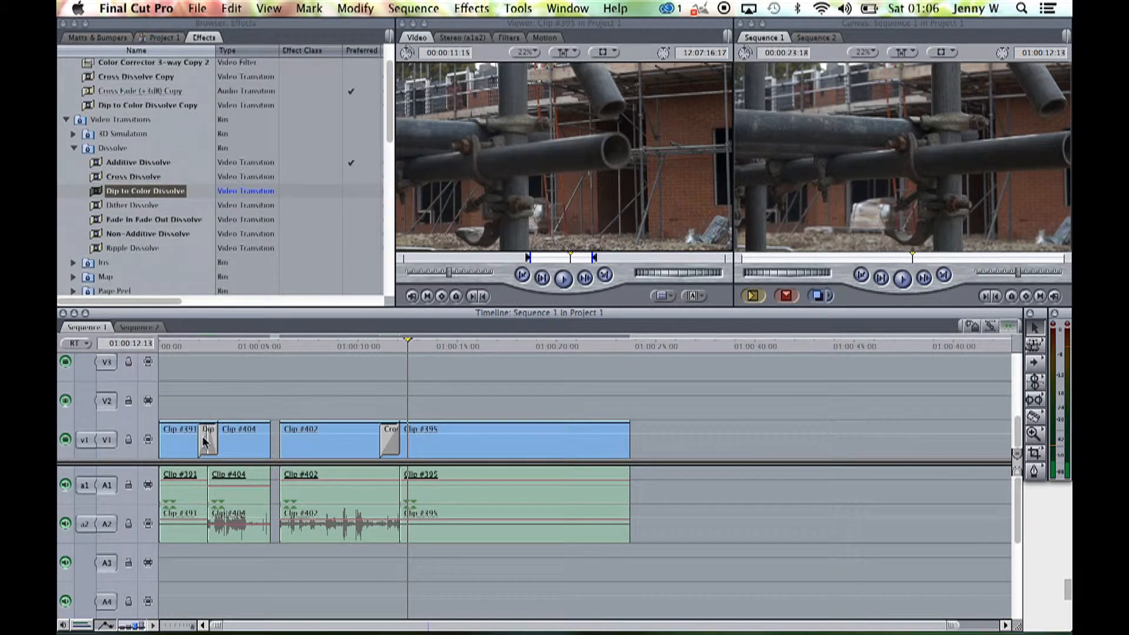
left_click(183, 347)
key("space")
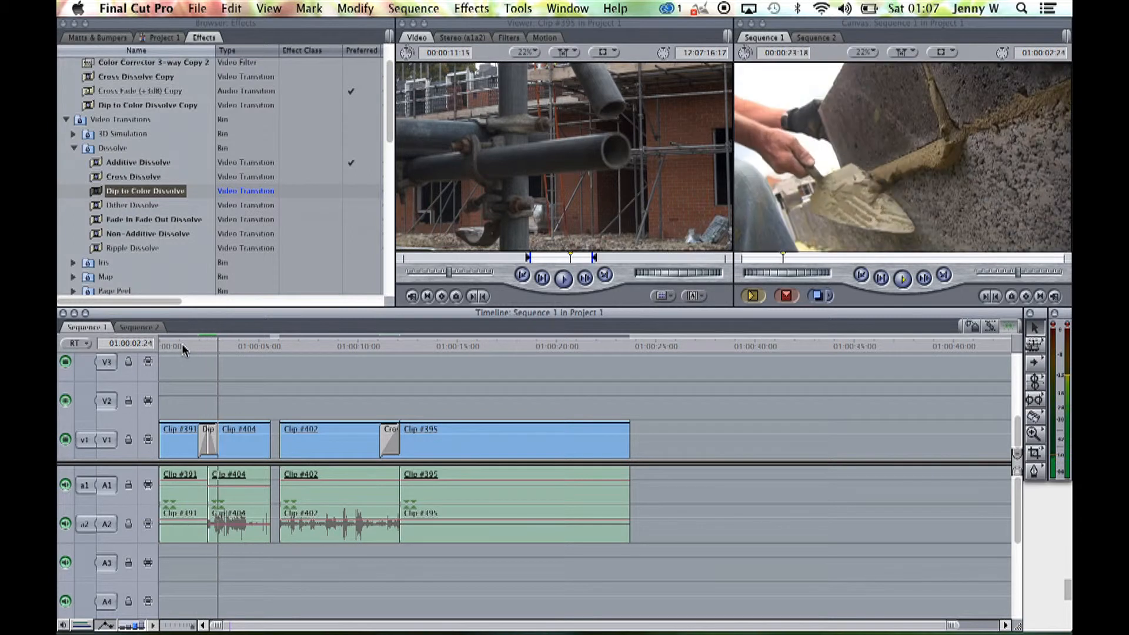
key("space")
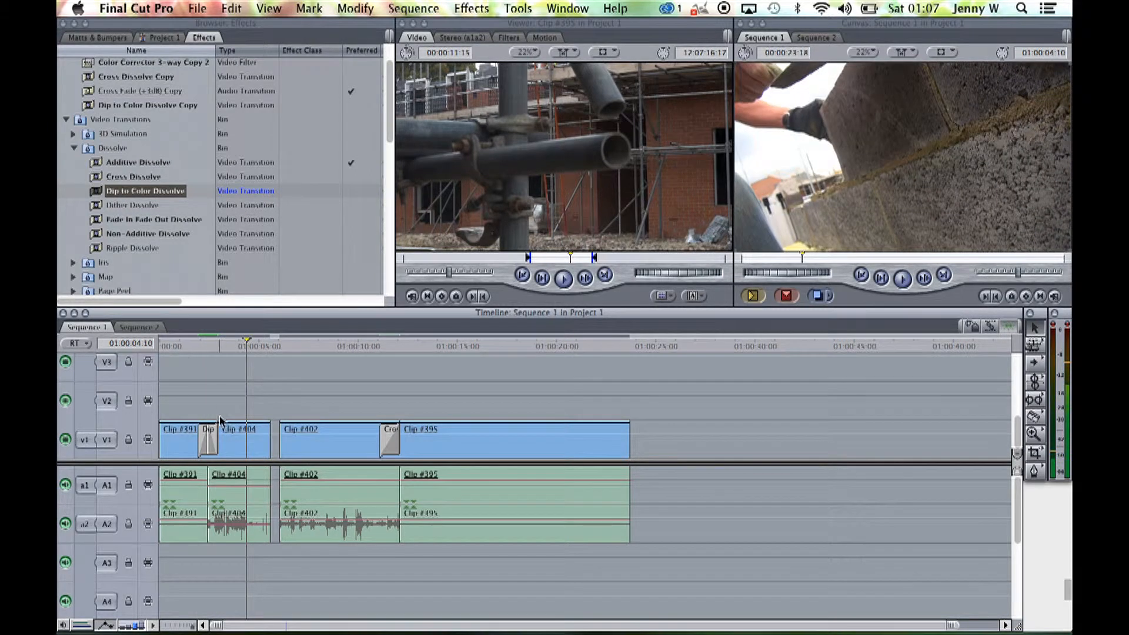
Set the Dip to Color Dissolve's colour to White from the Apple palette and preview the transition in the sequence
double_click(207, 438)
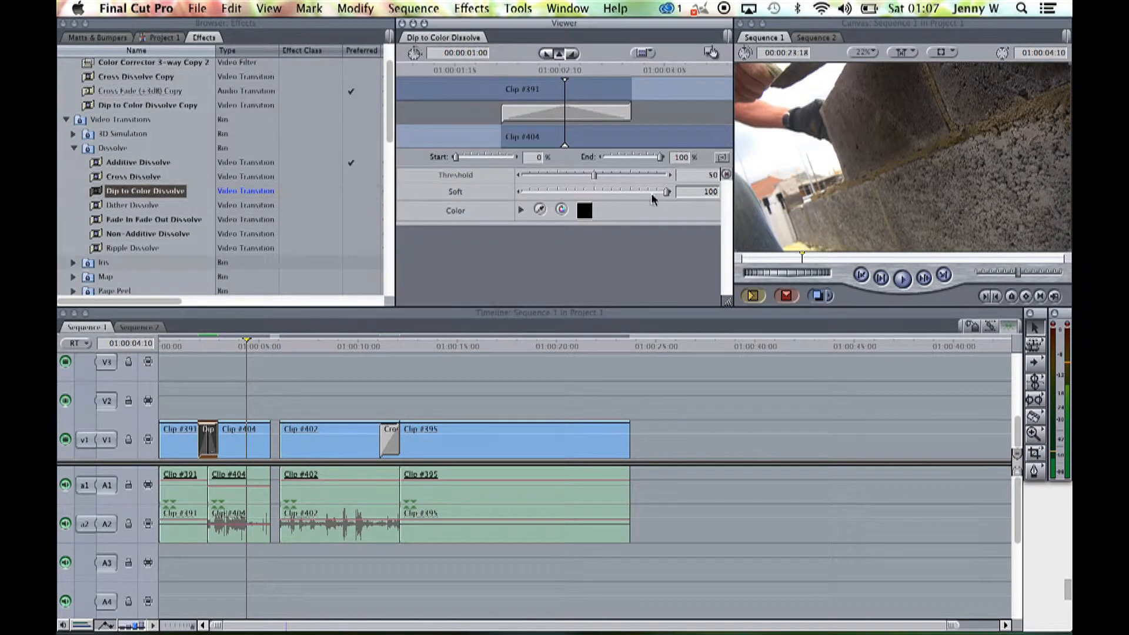
left_click(584, 210)
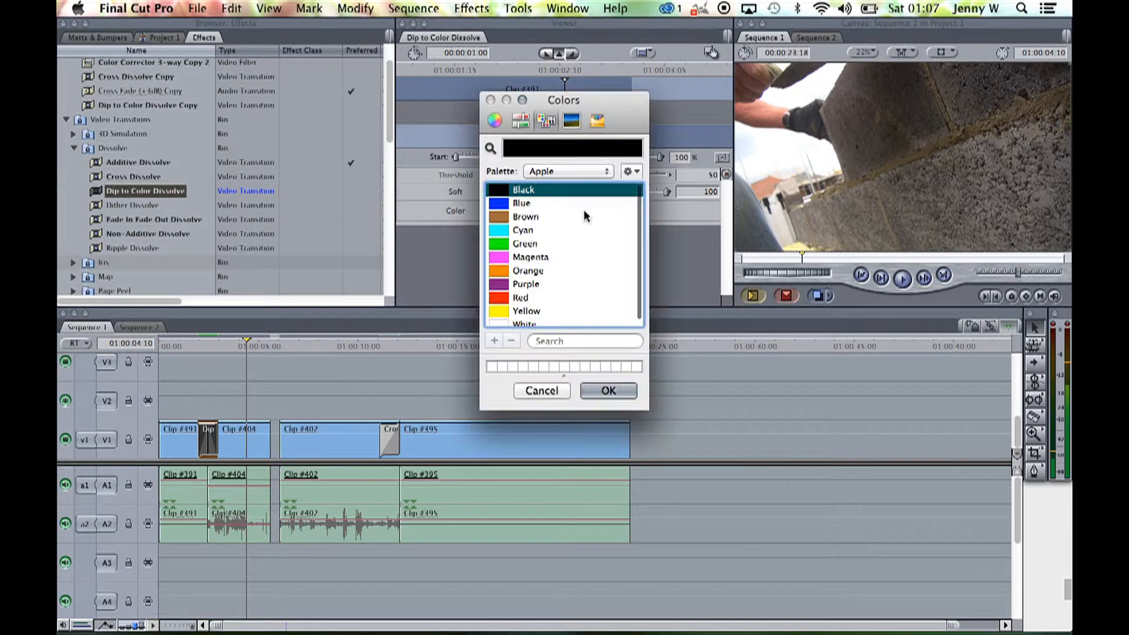
left_click(498, 322)
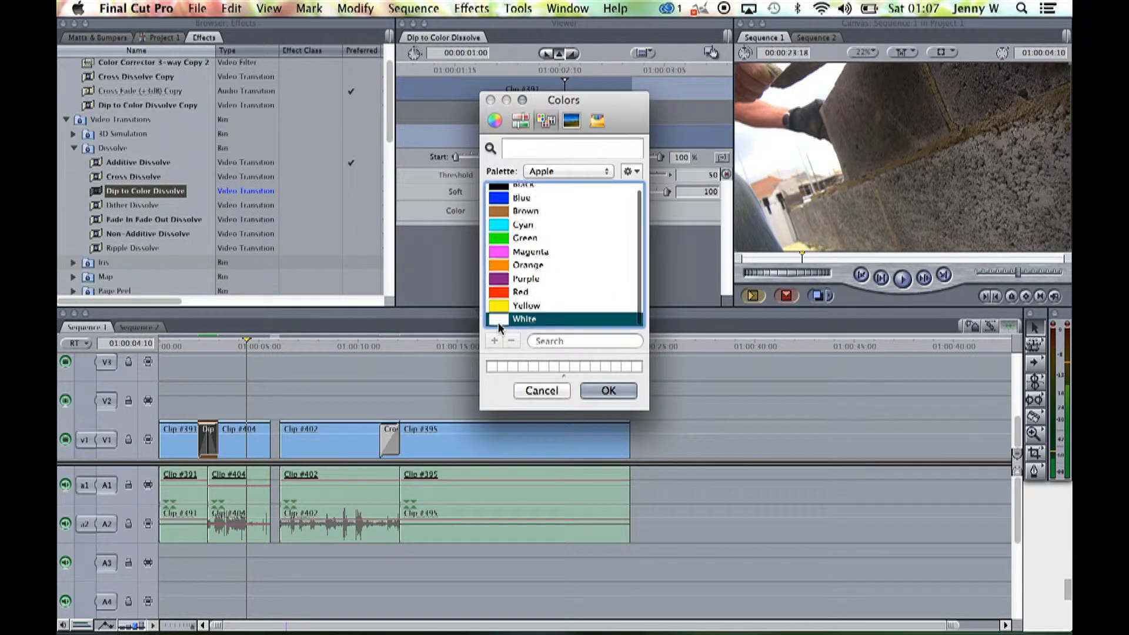
left_click(607, 391)
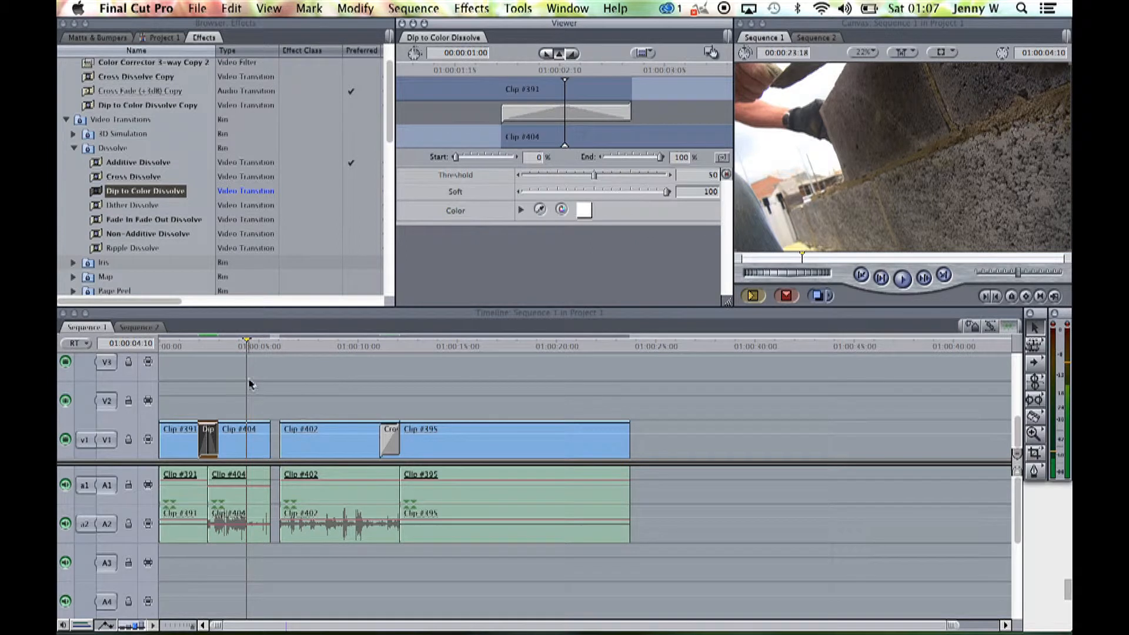
left_click(177, 347)
key("space")
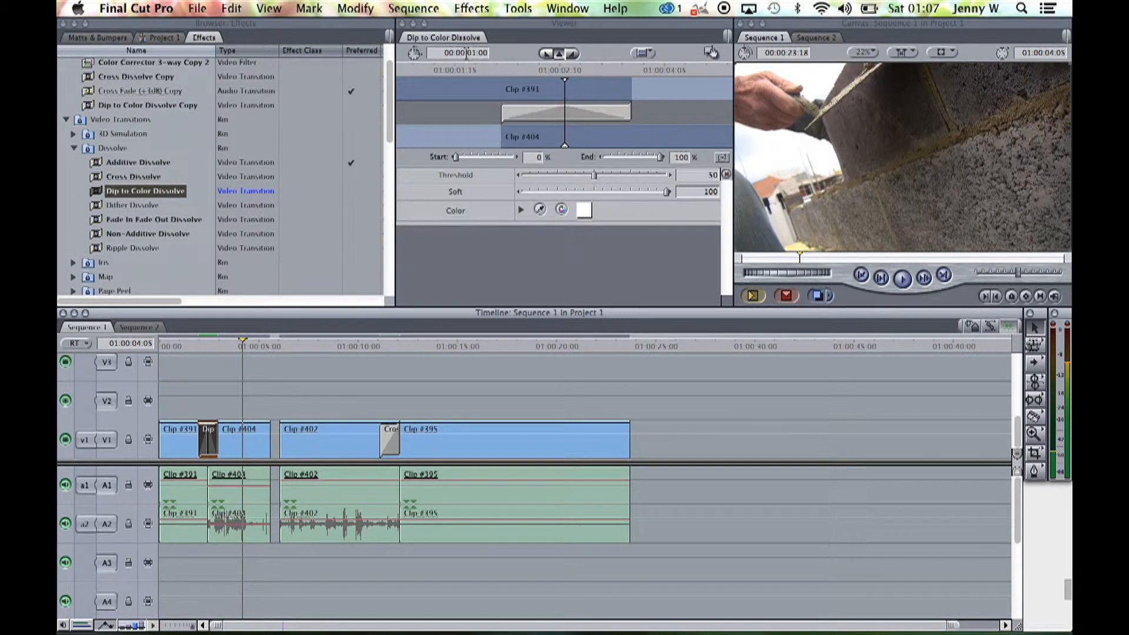
Add a Cross Fade (+3dB) audio transition centred on the cut between Clip #391 and Clip #404, and play it back
scroll(172, 159, "down", 2)
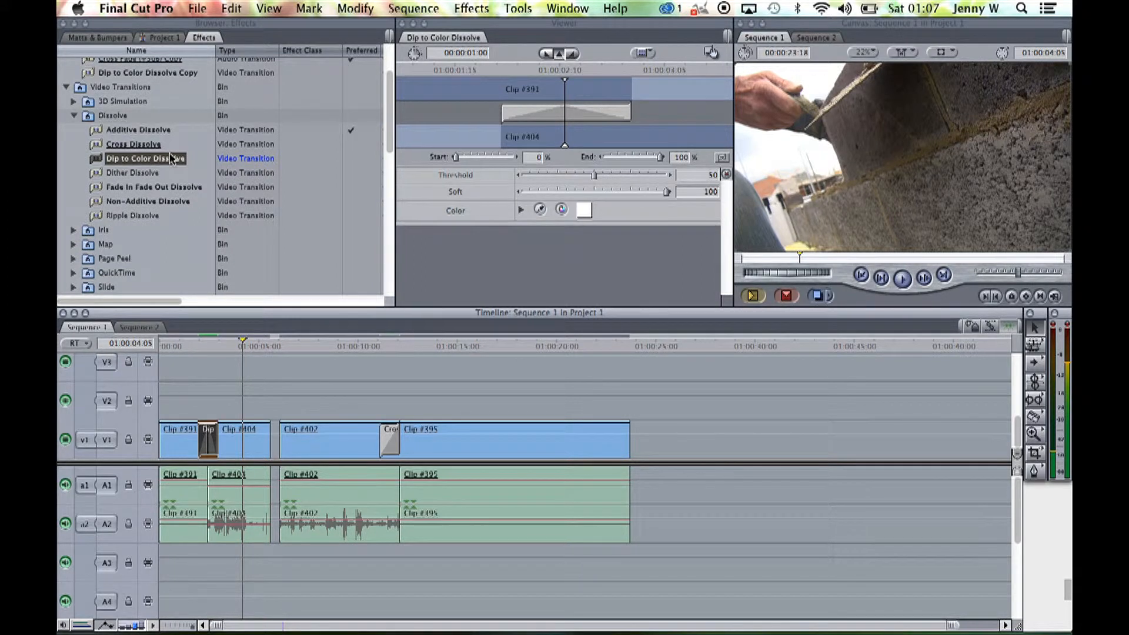
scroll(157, 139, "down", 3)
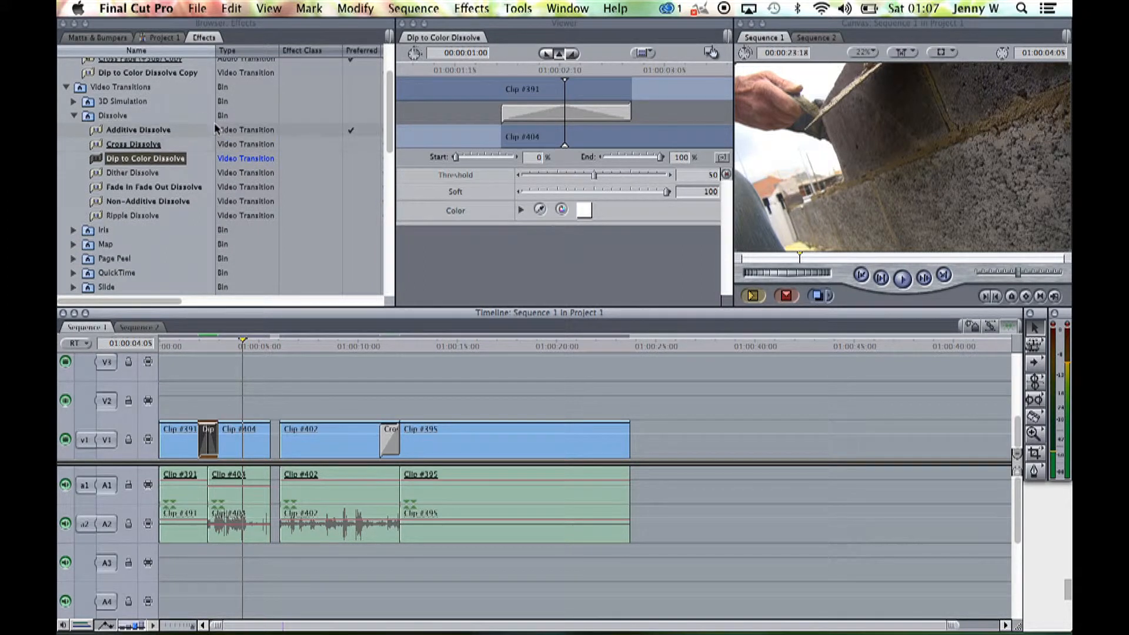
scroll(157, 139, "down", 5)
scroll(158, 140, "down", 3)
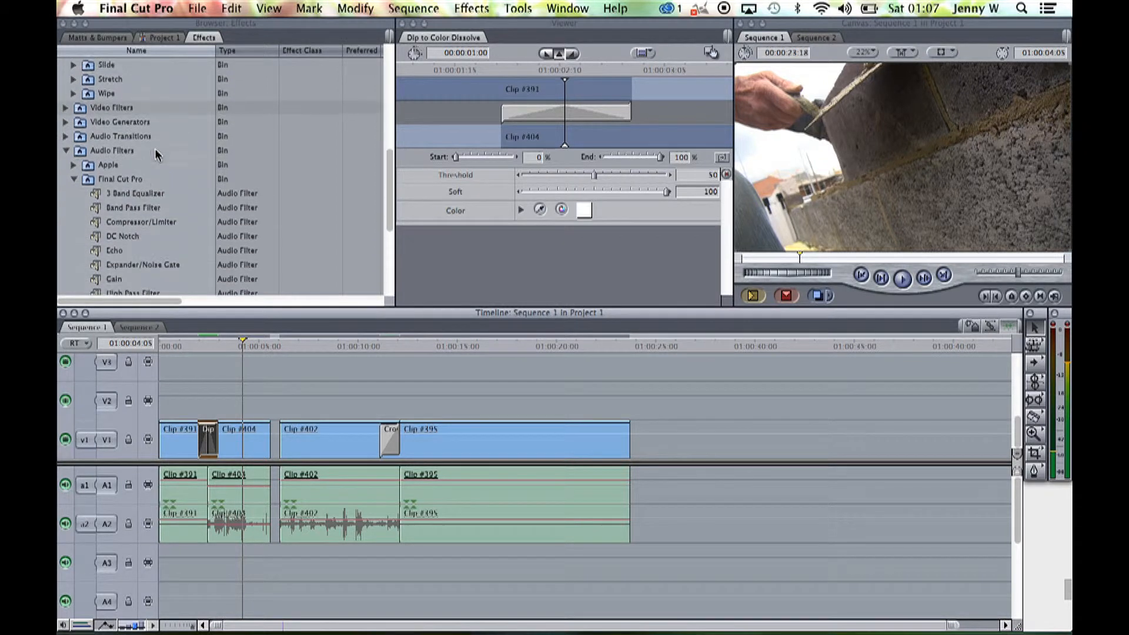
left_click(66, 141)
left_click(66, 136)
left_click(88, 165)
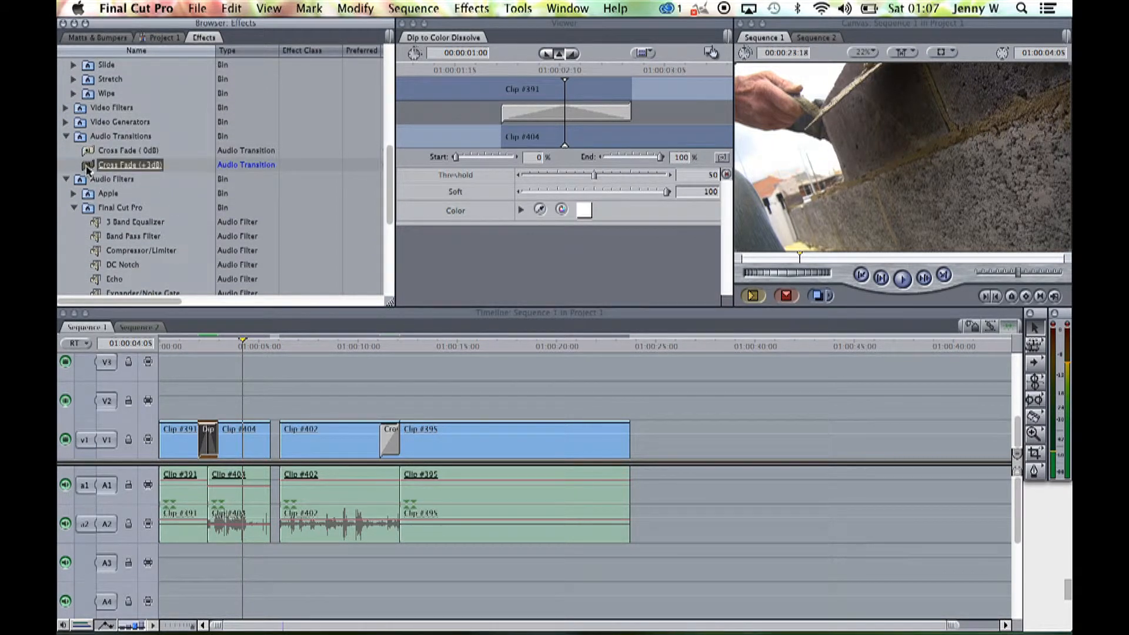
left_click_drag(87, 167, 206, 483)
left_click(191, 348)
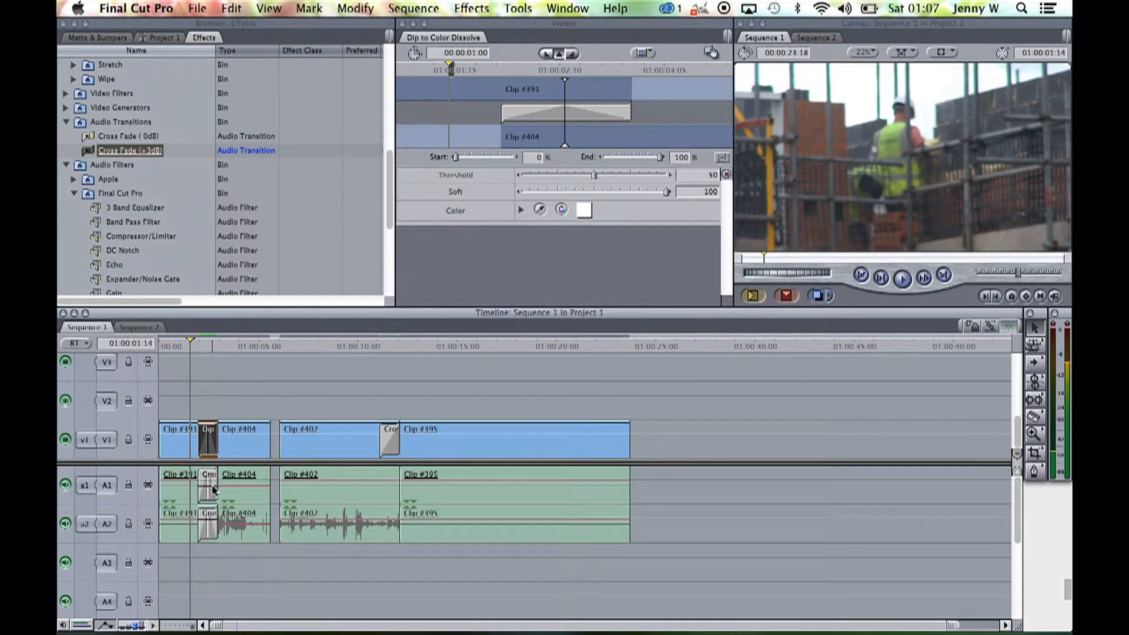
key("space")
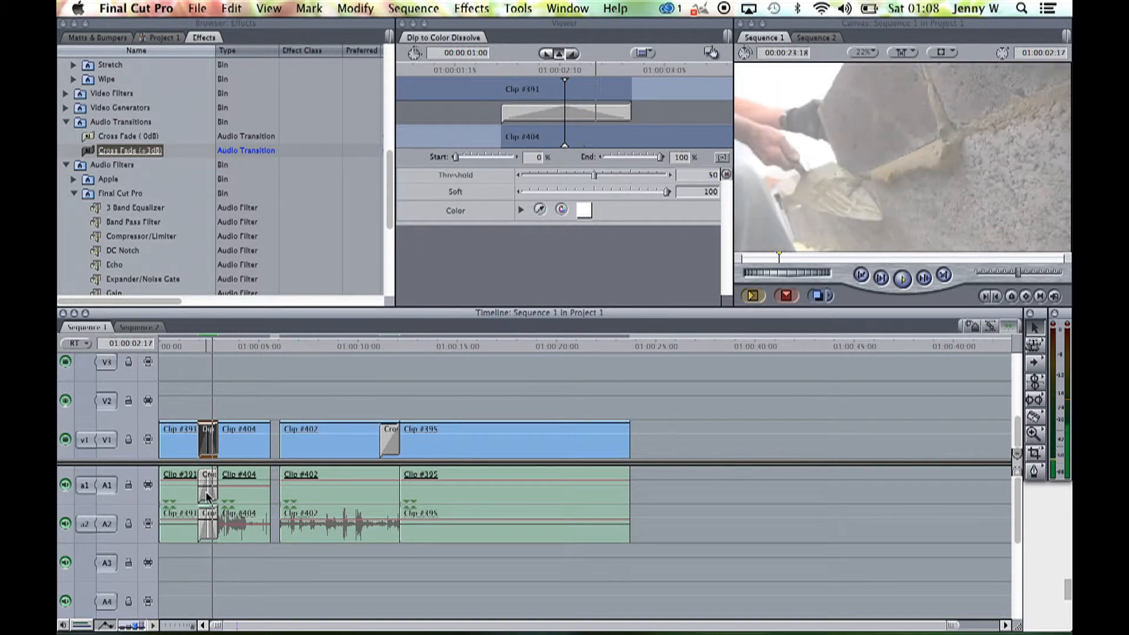
left_click(187, 347)
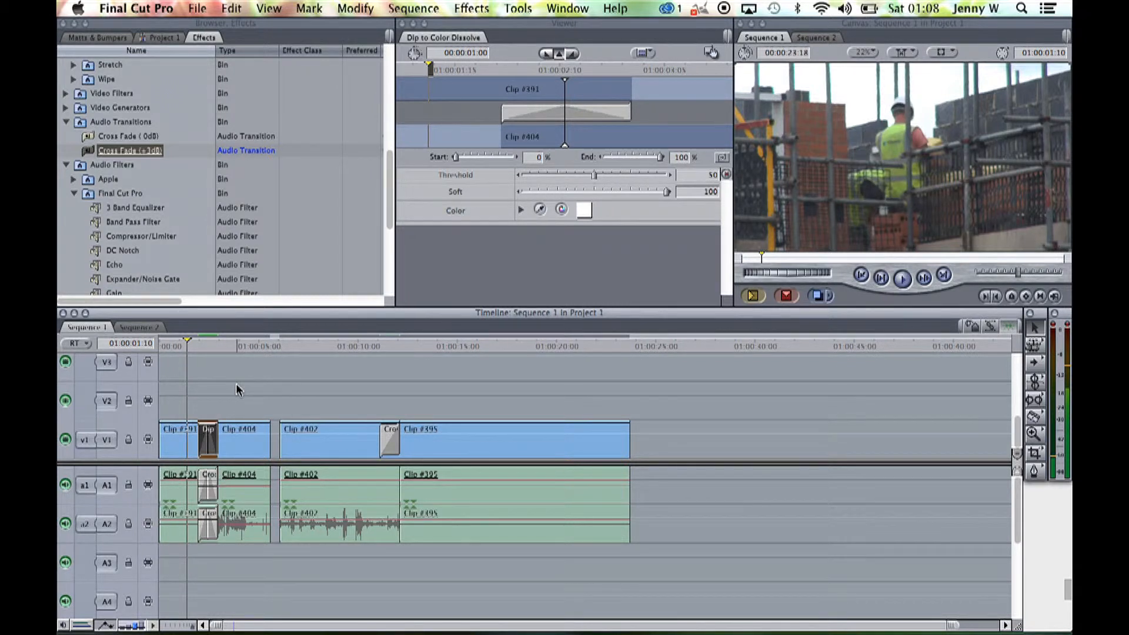
Shorten the duration of the audio Cross Fade between Clip #391 and Clip #404 to a very brief fade
left_click(231, 347)
left_click(210, 497)
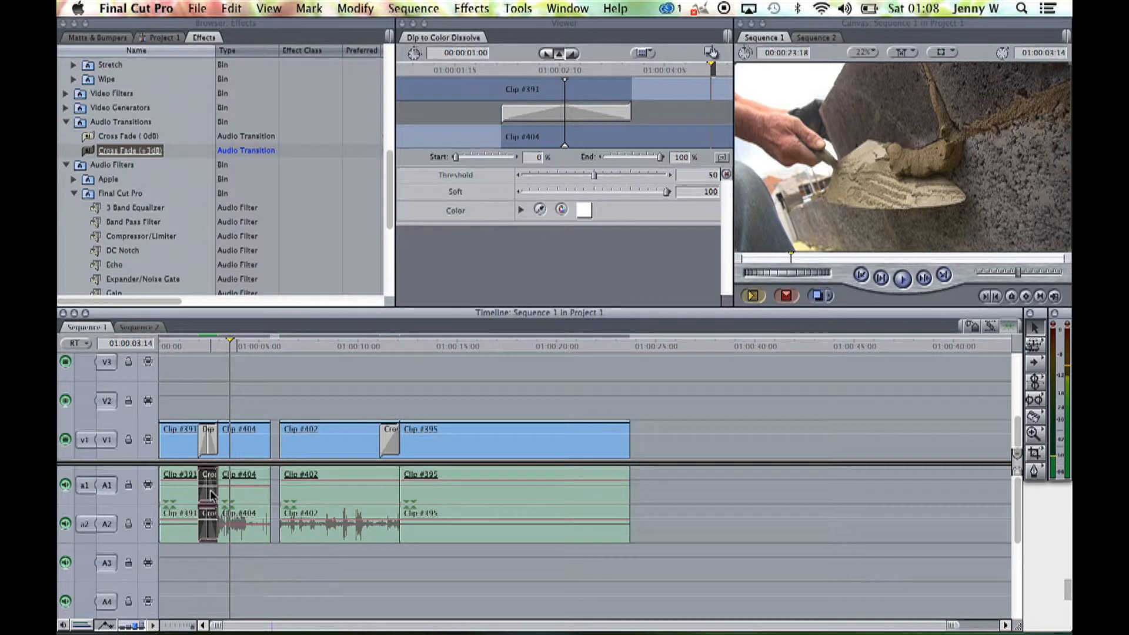
key("ctrl+d")
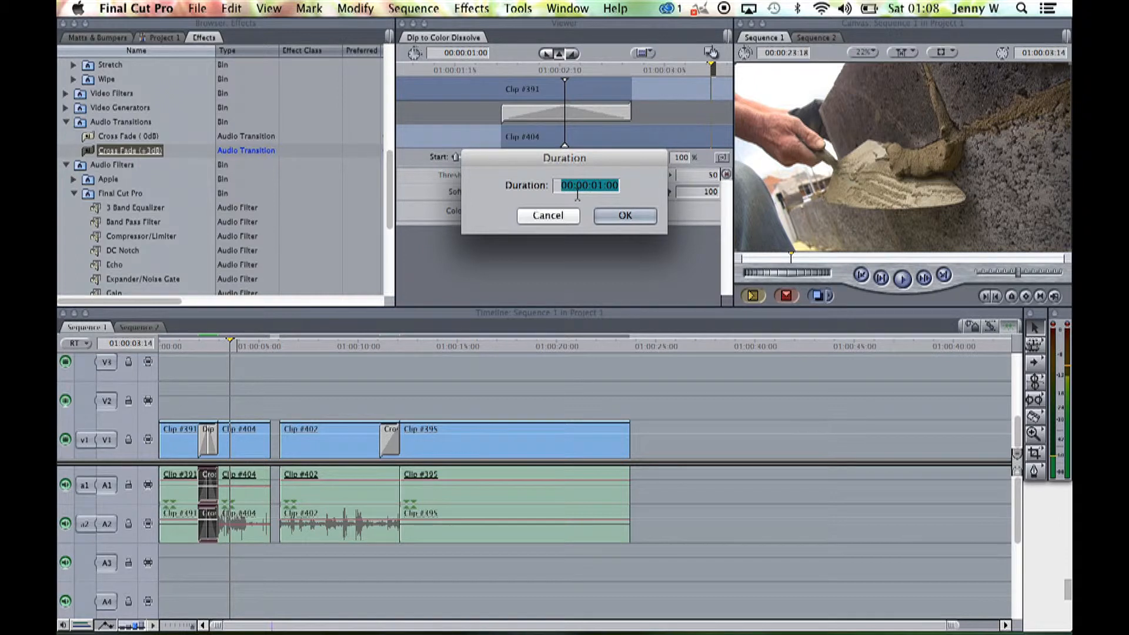
left_click(625, 215)
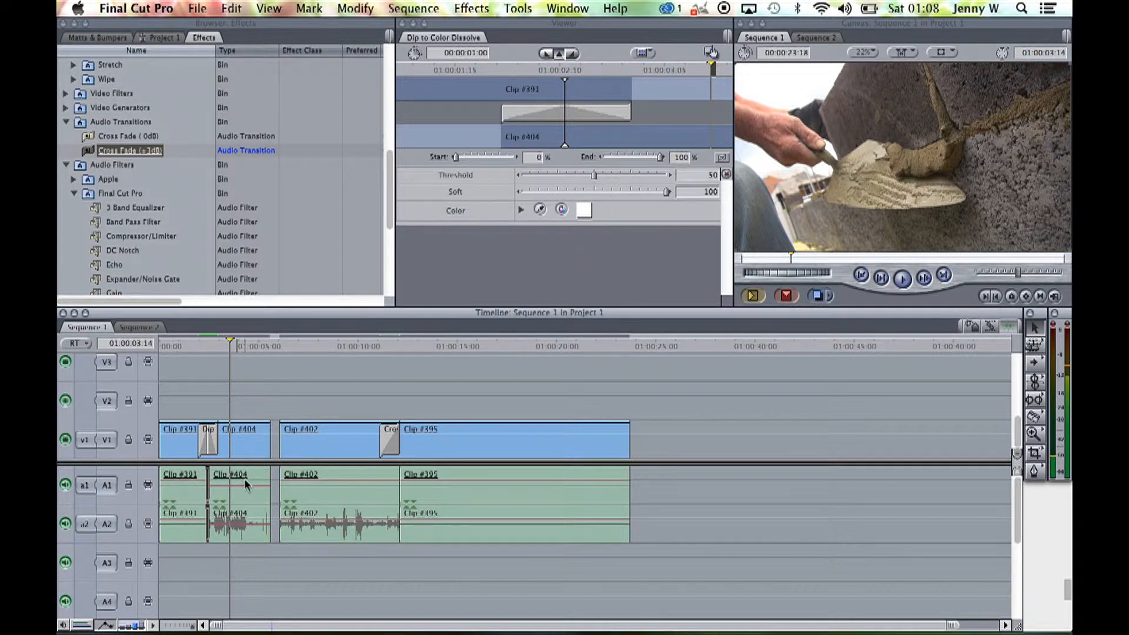
Apply the Color Corrector 3-way filter from the Color Correction video filters to Clip #395 in Sequence 1
left_click(639, 348)
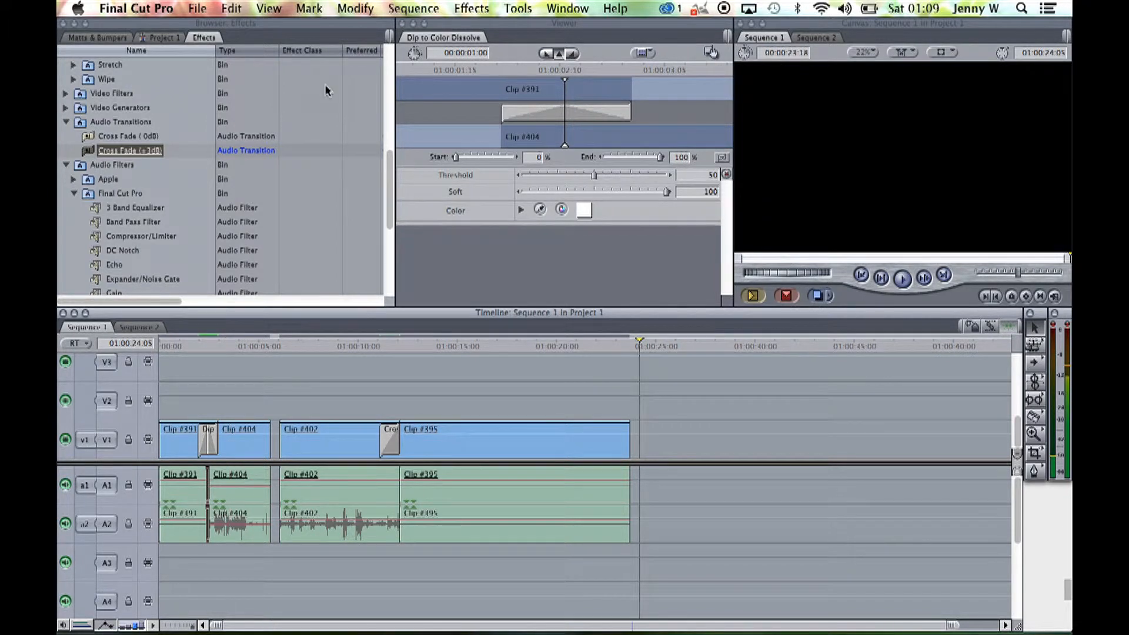
scroll(164, 202, "down", 3)
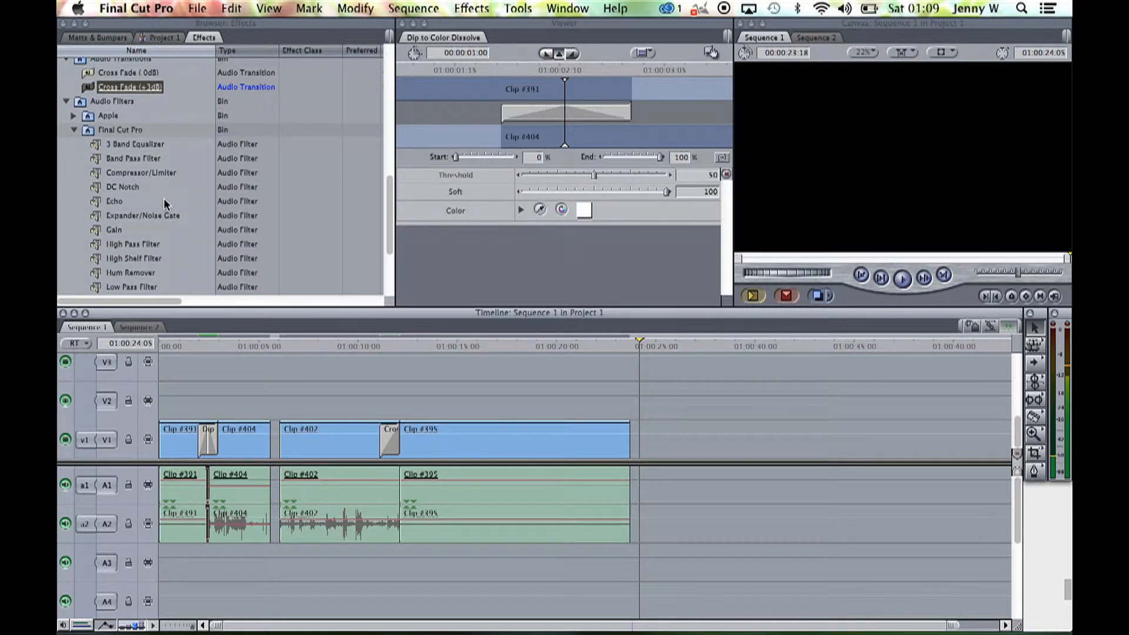
left_click(67, 101)
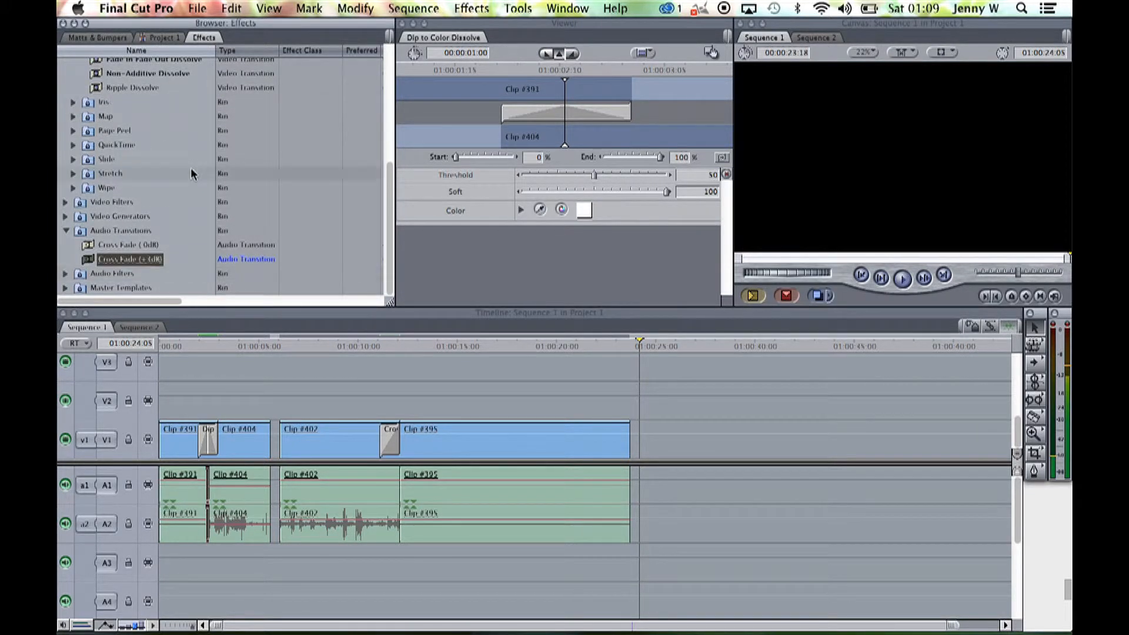
scroll(191, 174, "up", 10)
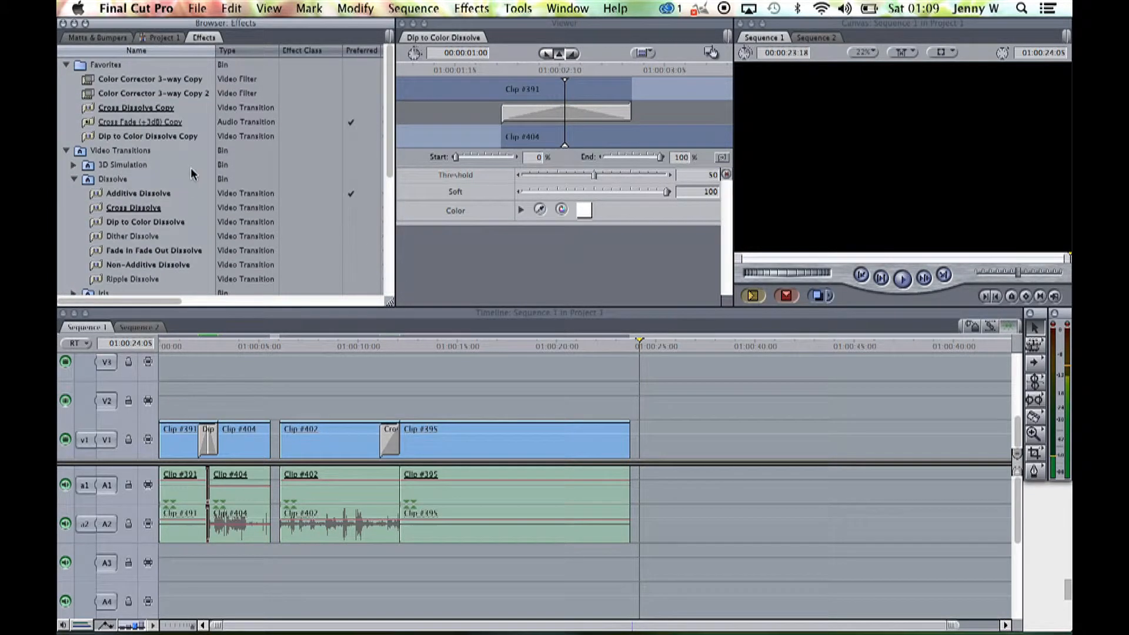
left_click(67, 151)
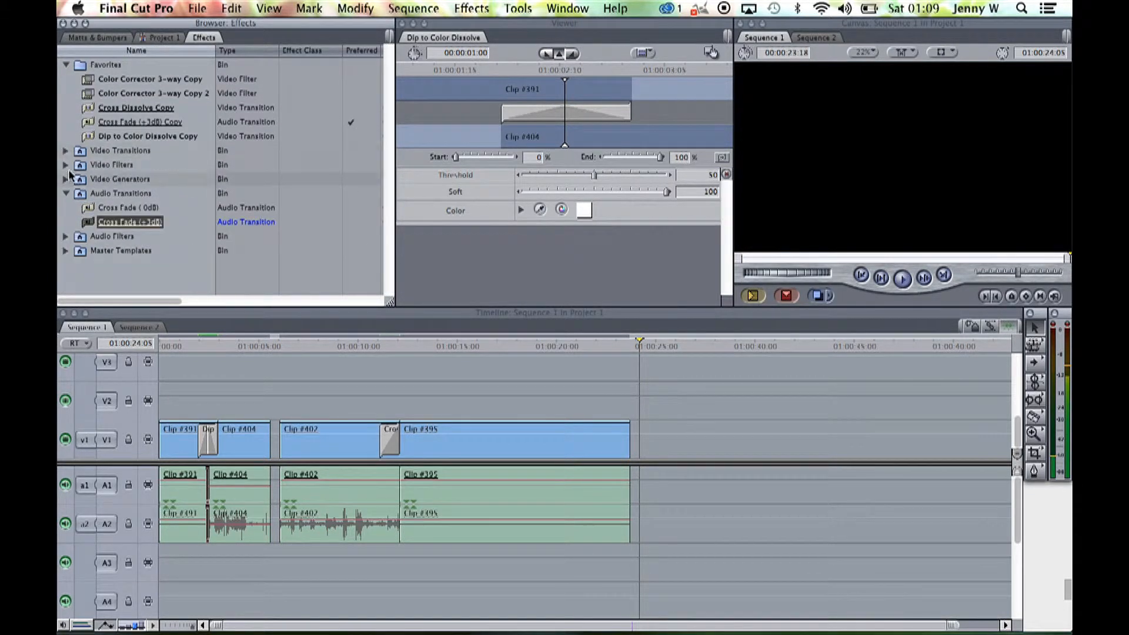
left_click(66, 165)
scroll(93, 176, "down", 3)
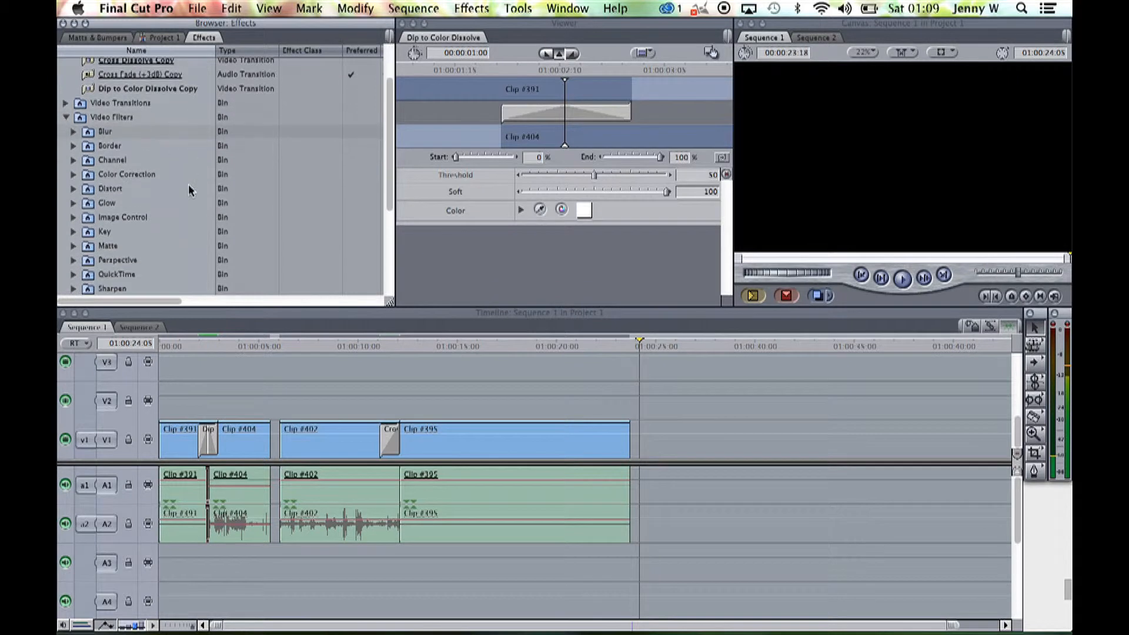
left_click(74, 175)
left_click(130, 219)
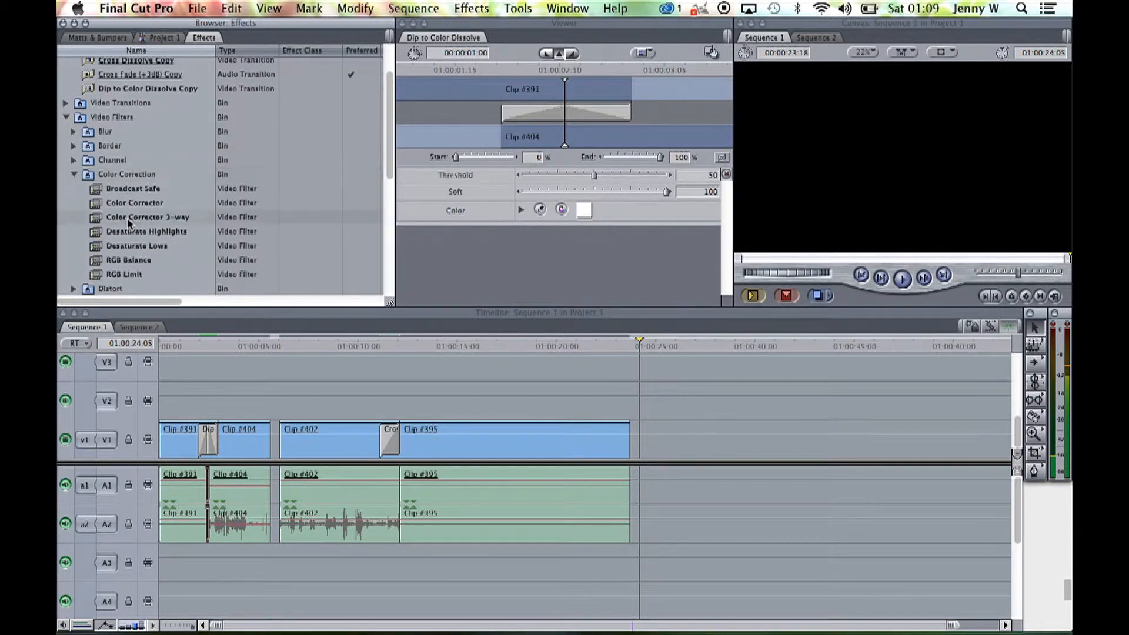
left_click_drag(125, 221, 513, 437)
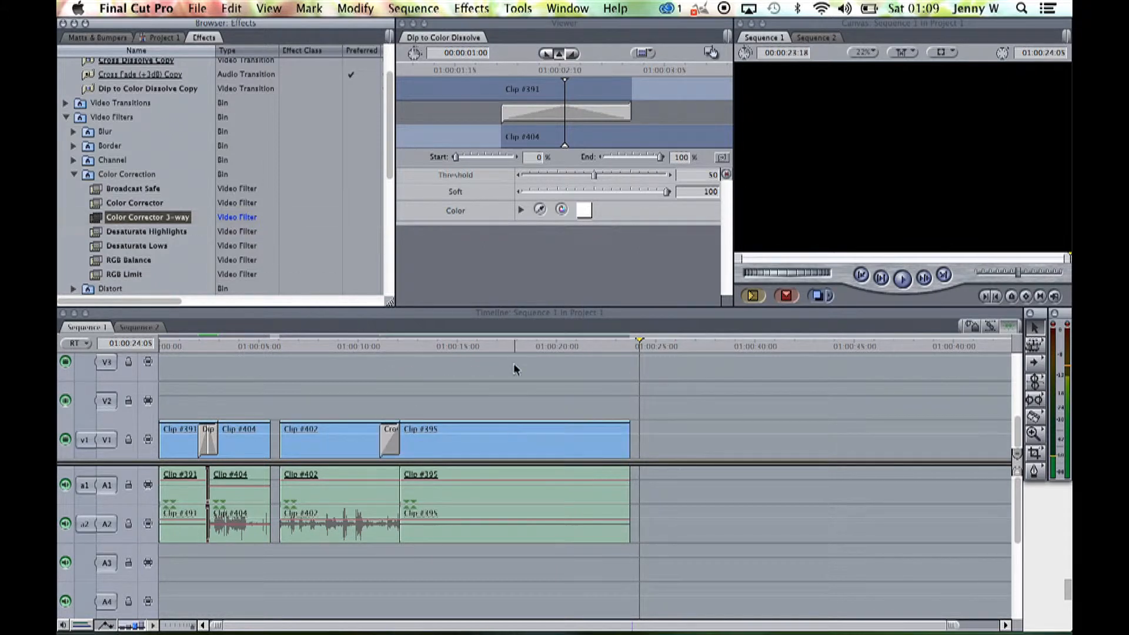
Go to 01:00:17:12 in the sequence, load Clip #395 into the Viewer and show its Color Corrector 3-way controls
left_click(507, 344)
double_click(481, 442)
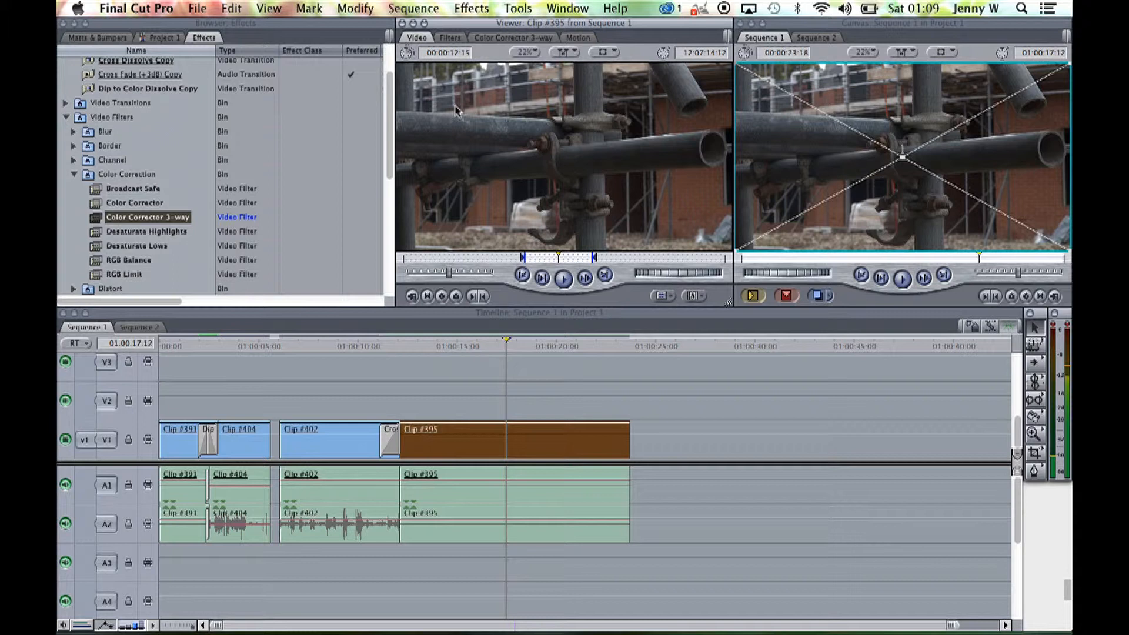
left_click(497, 38)
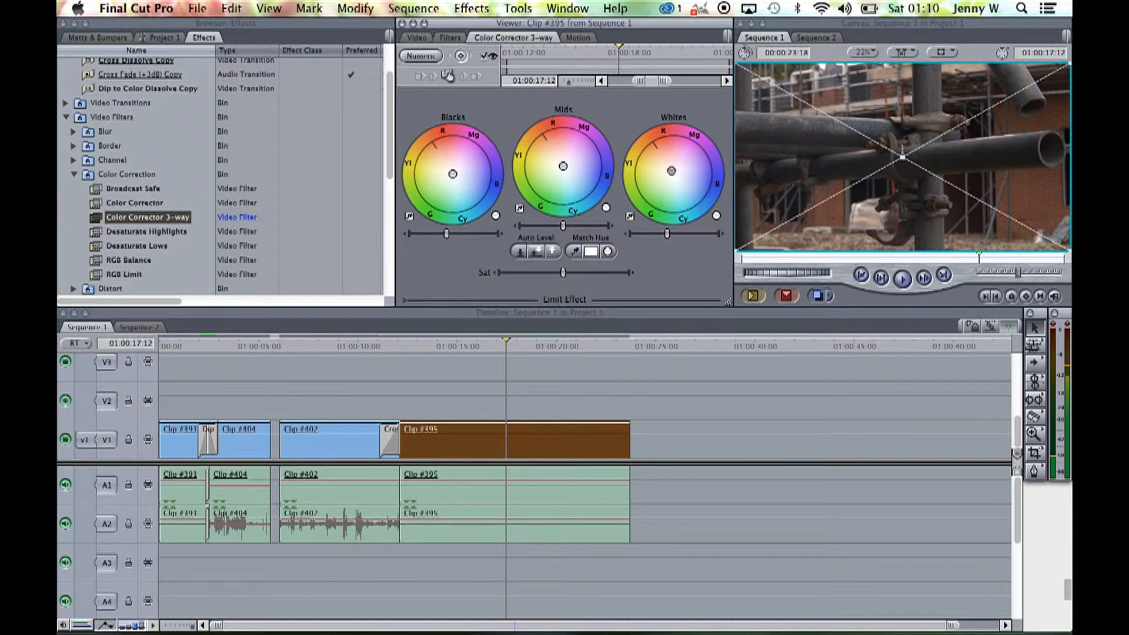
Undo the strong whites colour cast and auto-balance Clip #395's whites by sampling the pale sheet beside the scaffolding in the Canvas
left_click_drag(638, 220, 639, 230)
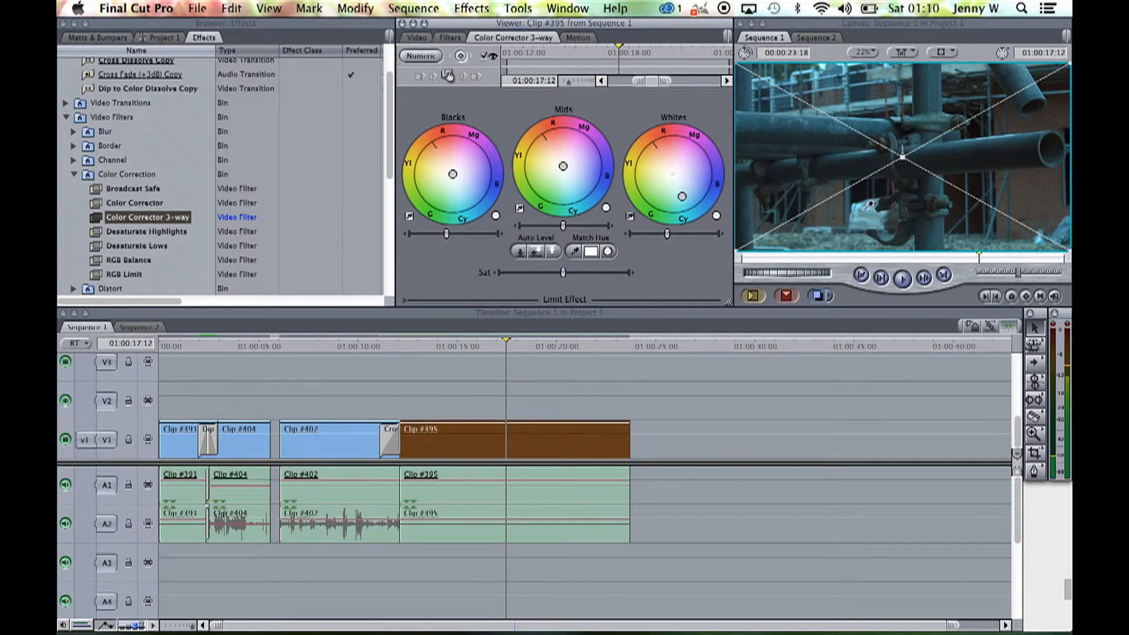
key("super+z")
left_click(860, 202)
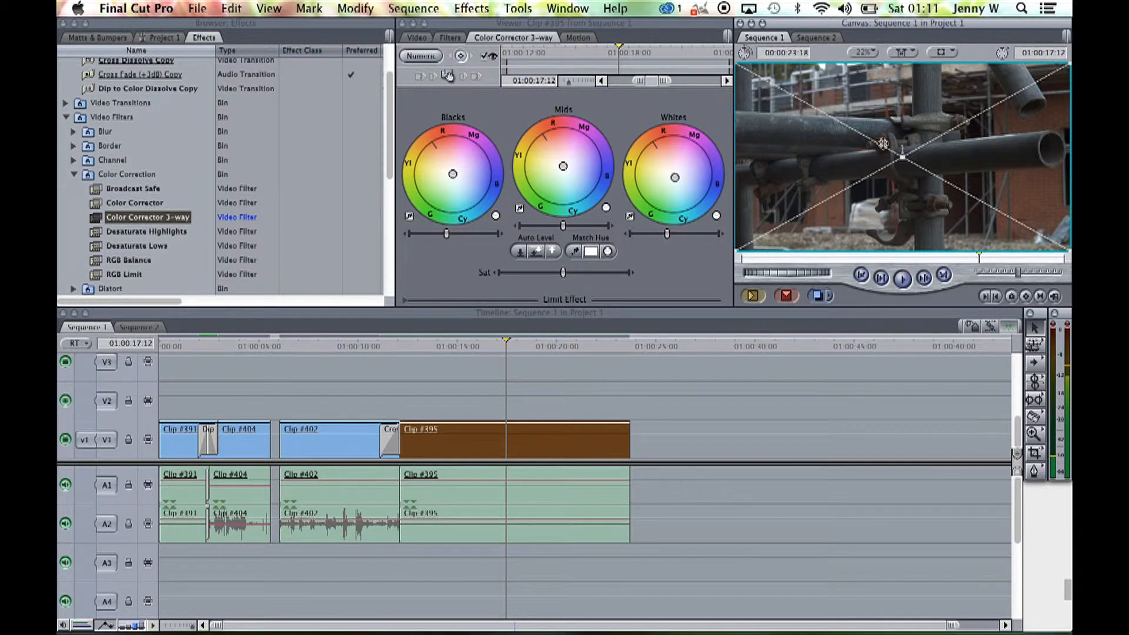
Fine-tune Clip #395's saturation, mids colour balance and the whites, mids and blacks levels in the Color Corrector 3-way
left_click(575, 277)
mouse_move(573, 271)
left_mouse_down()
mouse_move(637, 276)
mouse_move(565, 276)
left_mouse_up()
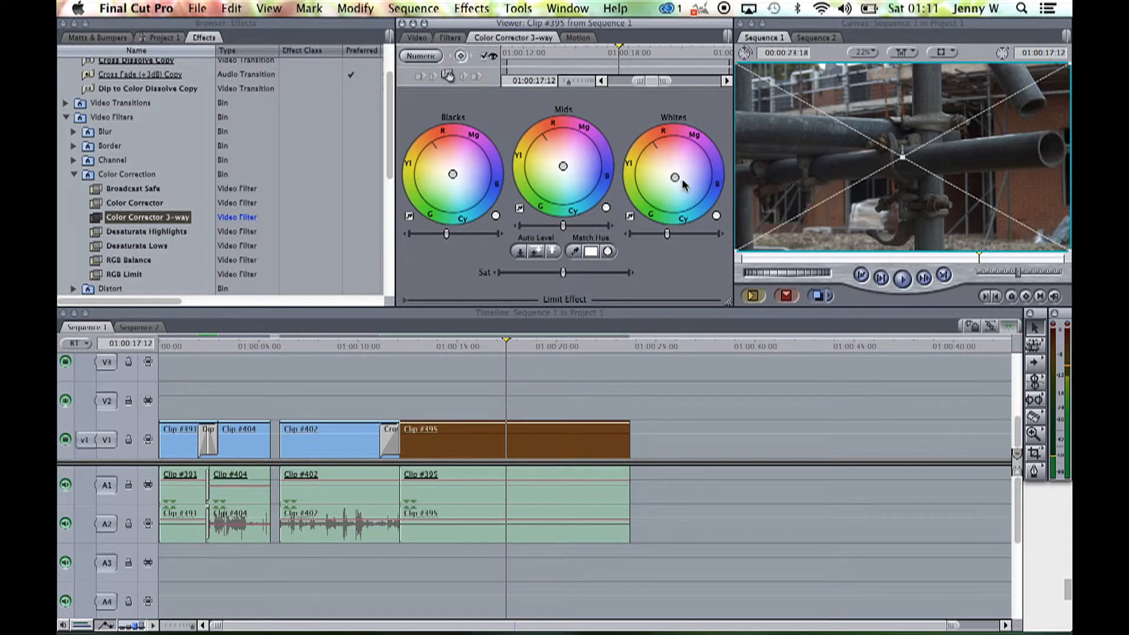
left_click_drag(558, 165, 562, 174)
mouse_move(668, 236)
left_mouse_down()
mouse_move(701, 237)
mouse_move(668, 235)
left_mouse_up()
mouse_move(563, 226)
left_mouse_down()
mouse_move(590, 225)
mouse_move(563, 229)
left_mouse_up()
mouse_move(446, 234)
left_mouse_down()
mouse_move(458, 241)
mouse_move(448, 238)
left_mouse_up()
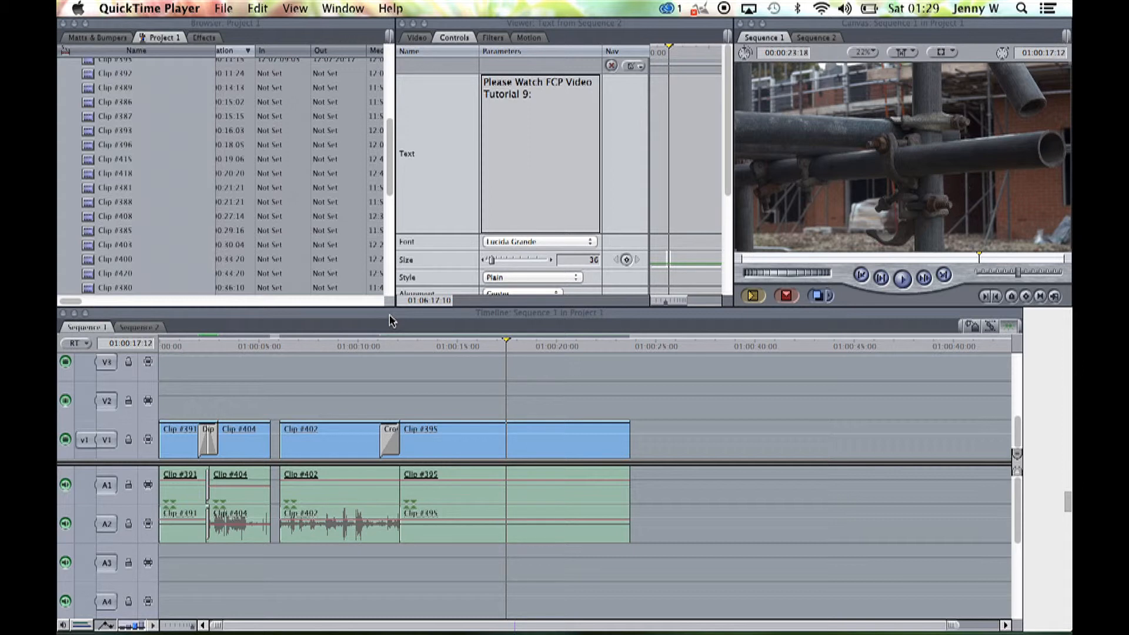
Park the playhead at 01:00:16:15 in Sequence 1 and copy the colour-corrected Clip #395 from the V1 track
left_click(355, 348)
left_click(351, 346)
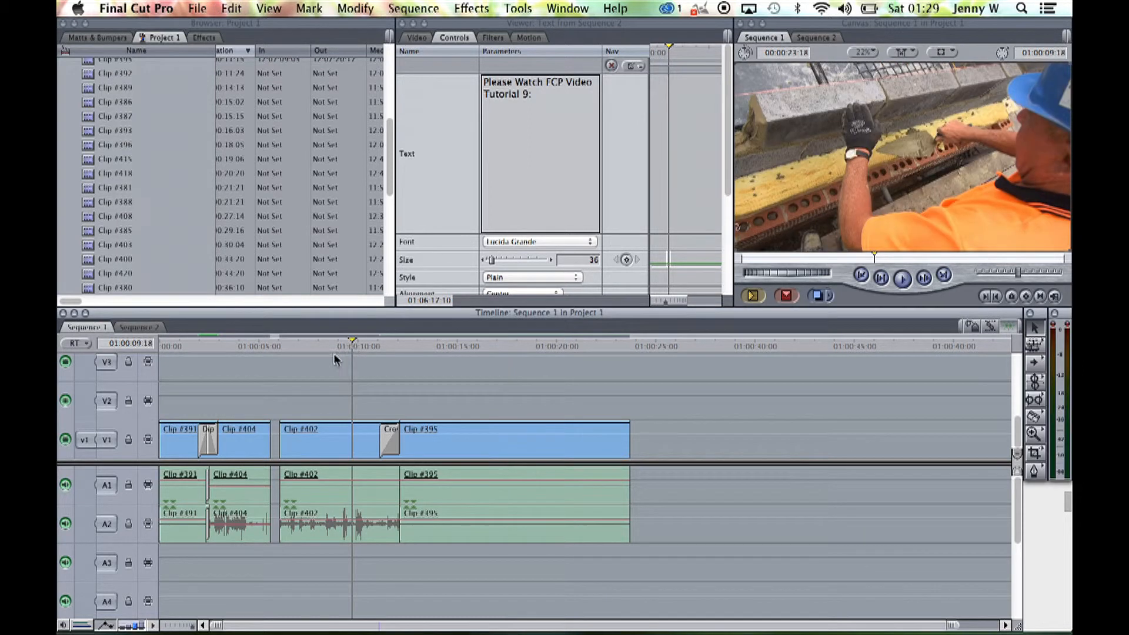
left_click(486, 443)
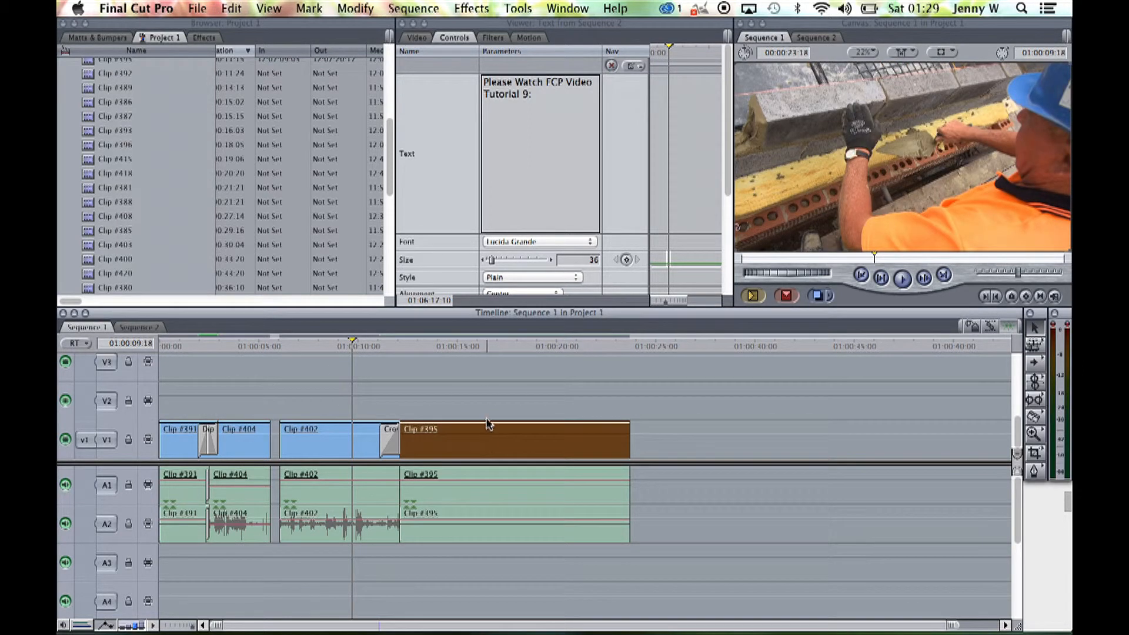
left_click(488, 345)
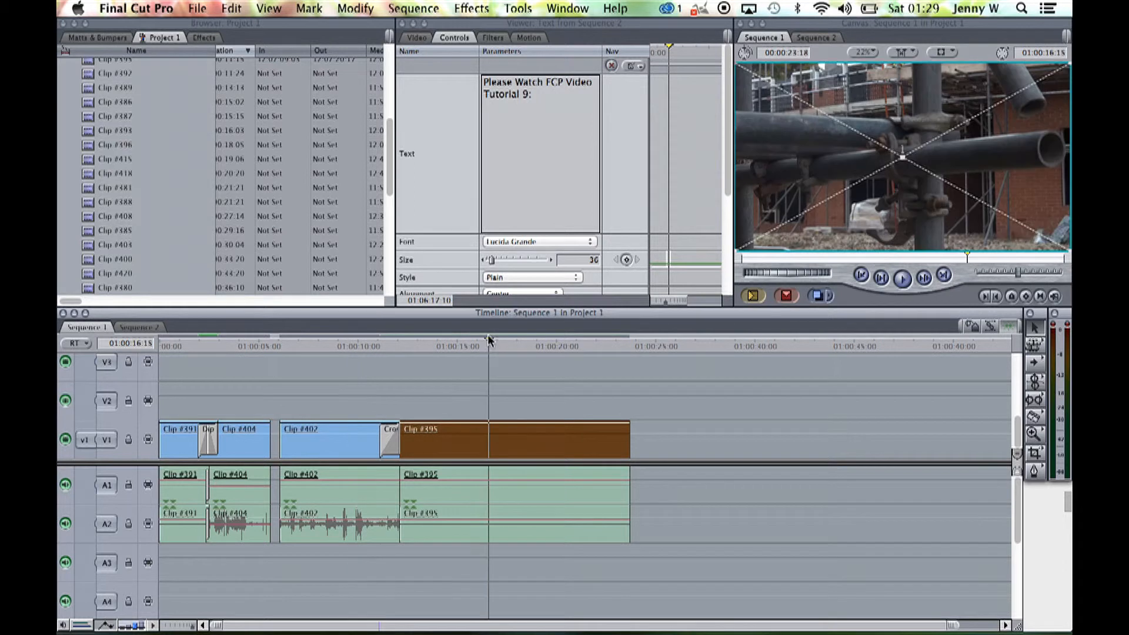
right_click(483, 438)
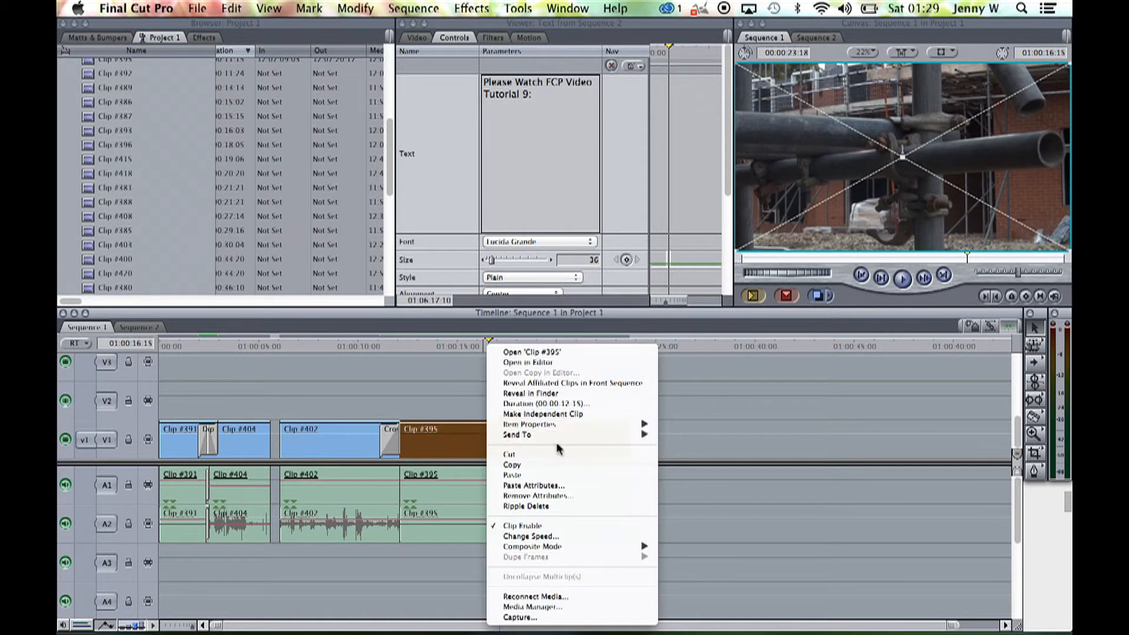
left_click(547, 474)
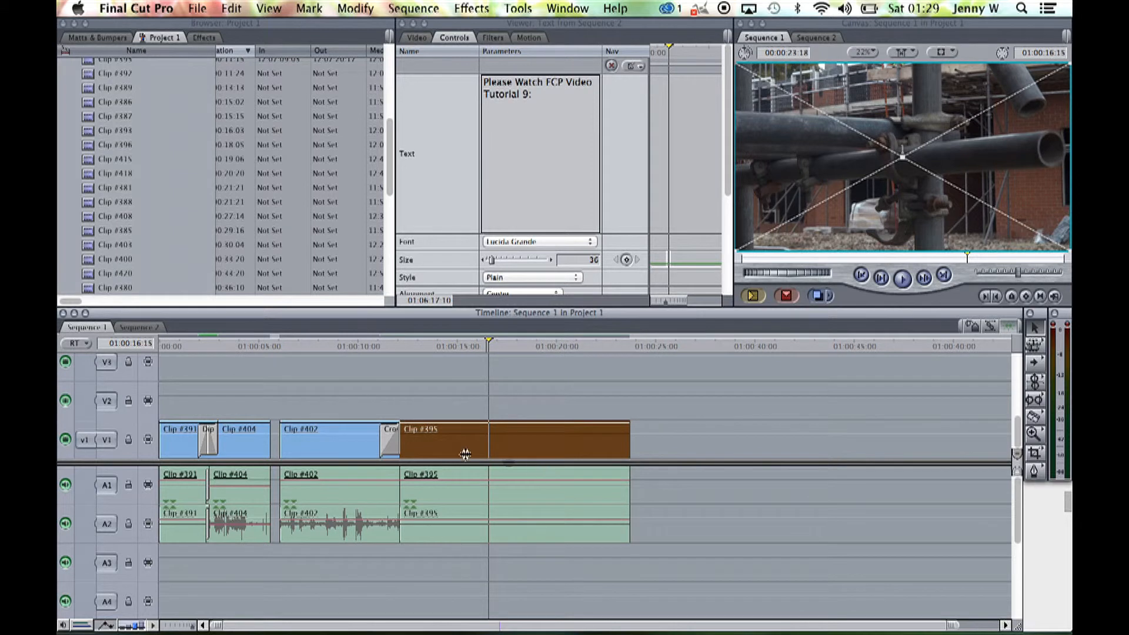
Paste only the Filters attribute from Clip #395 onto Clip #402 and view its picture at 01:00:09:02
left_click(339, 445)
right_click(337, 445)
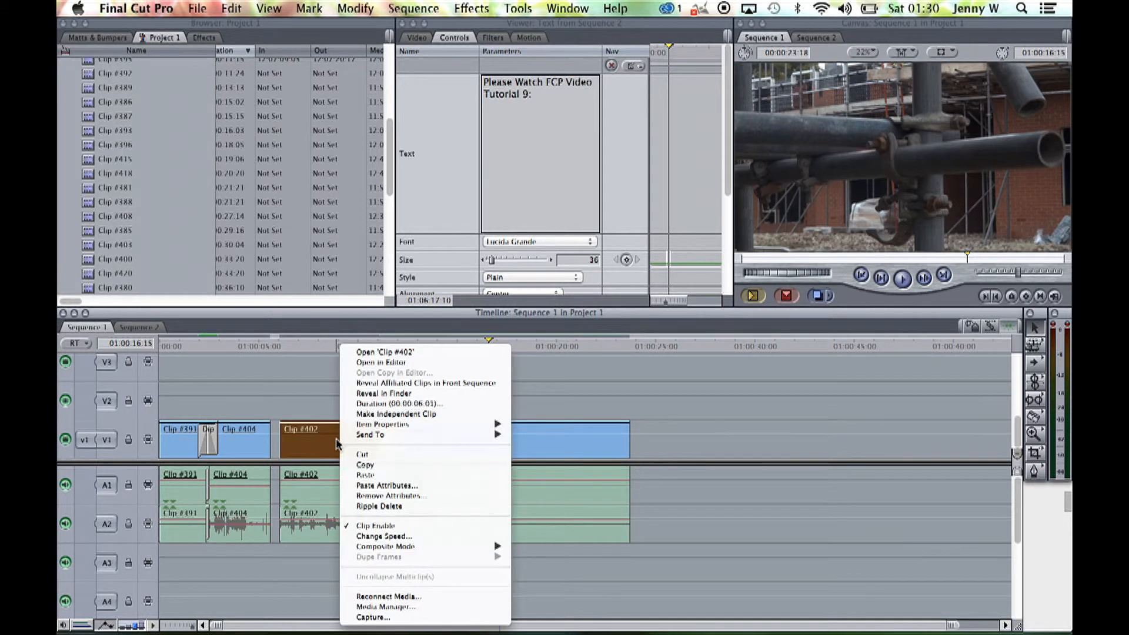
left_click(383, 485)
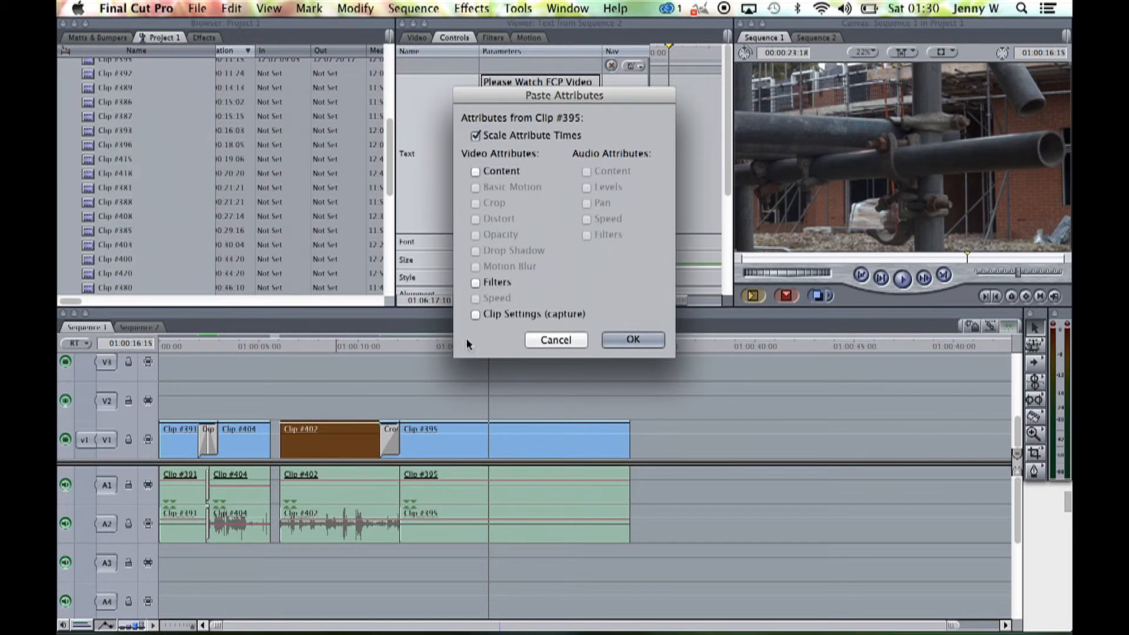
left_click(474, 283)
left_click(616, 340)
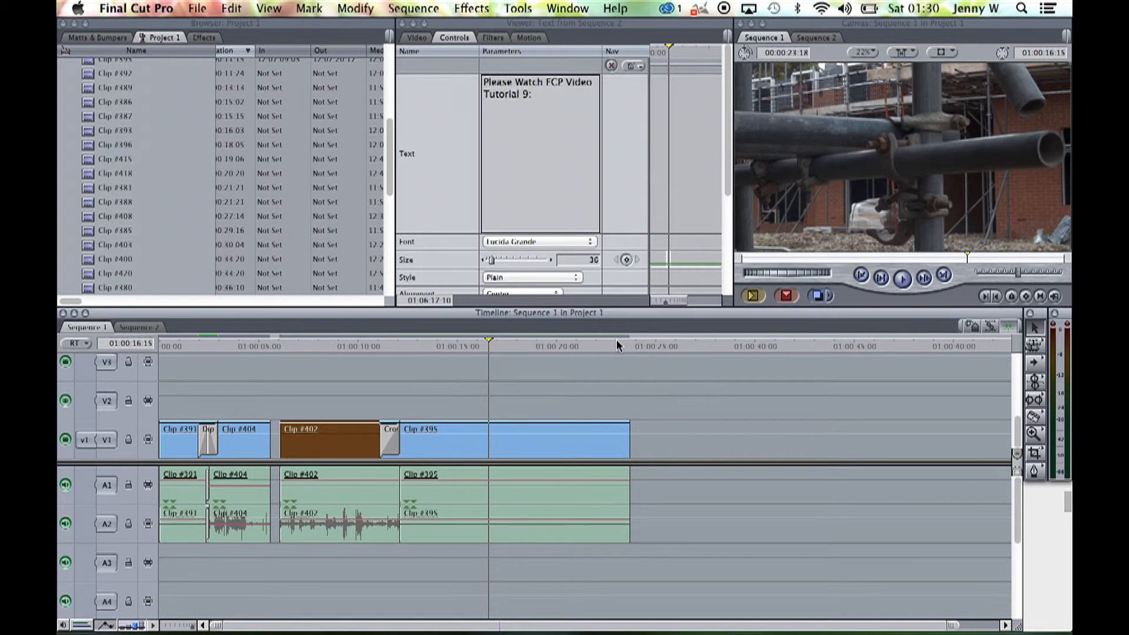
left_click(340, 346)
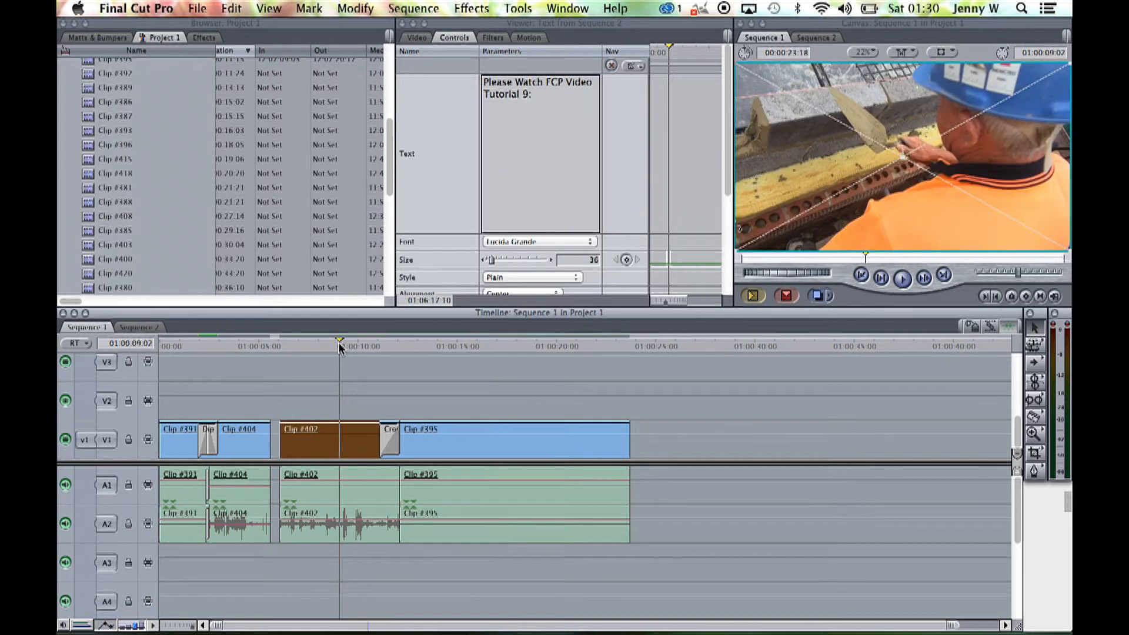
Select only the audio of Clip #404, without its linked video, and copy it
left_click(323, 533, "alt")
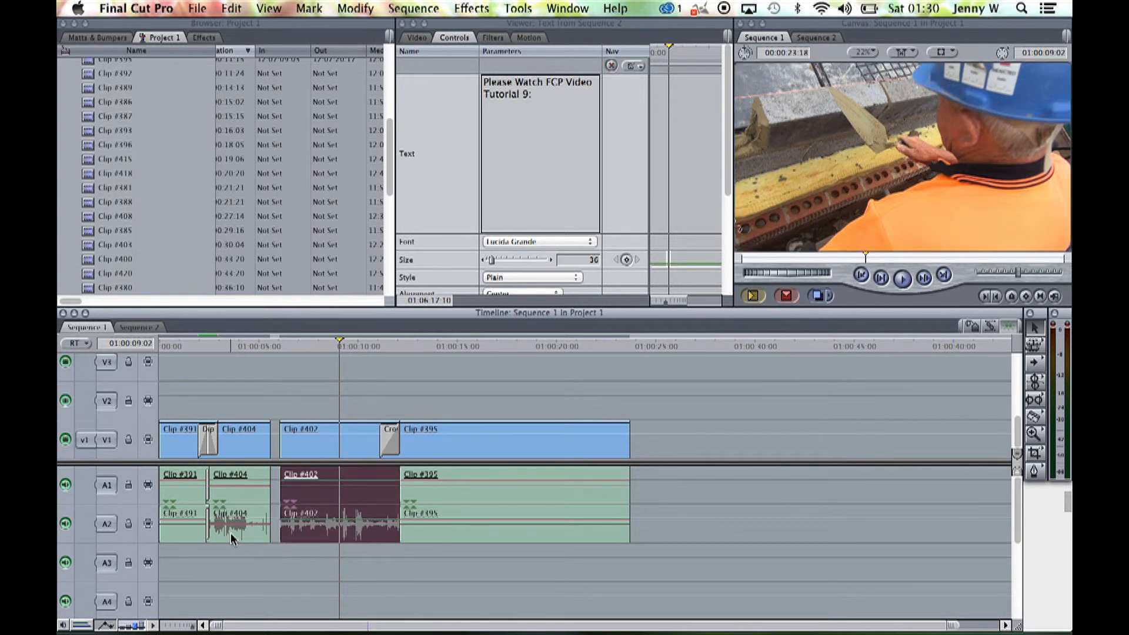
left_click(230, 532, "alt")
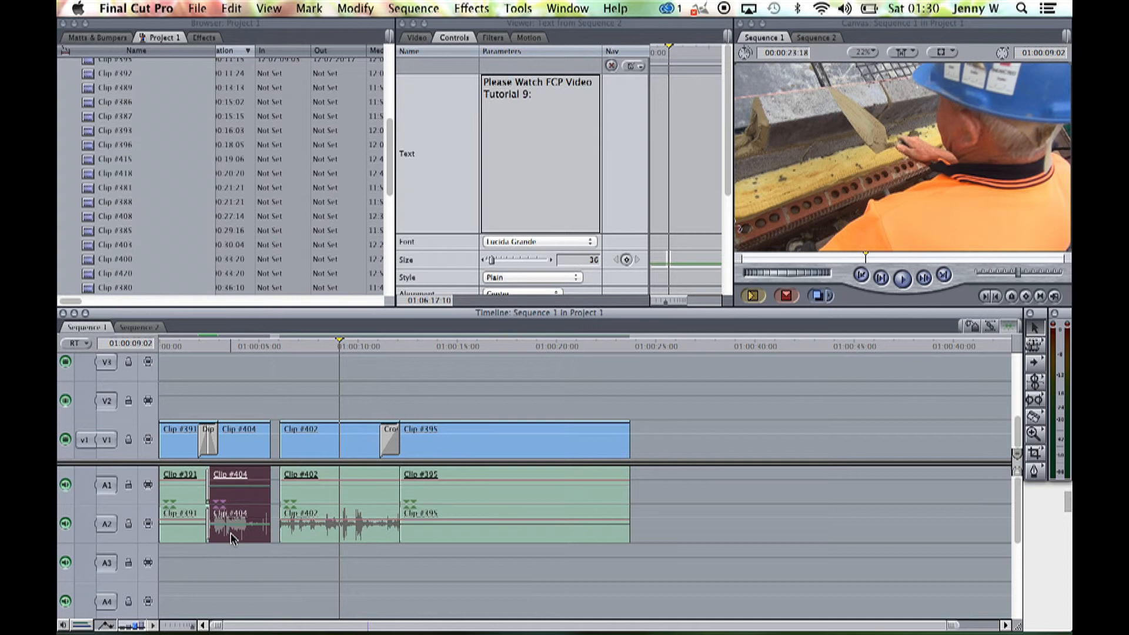
right_click(231, 533)
left_click(268, 467)
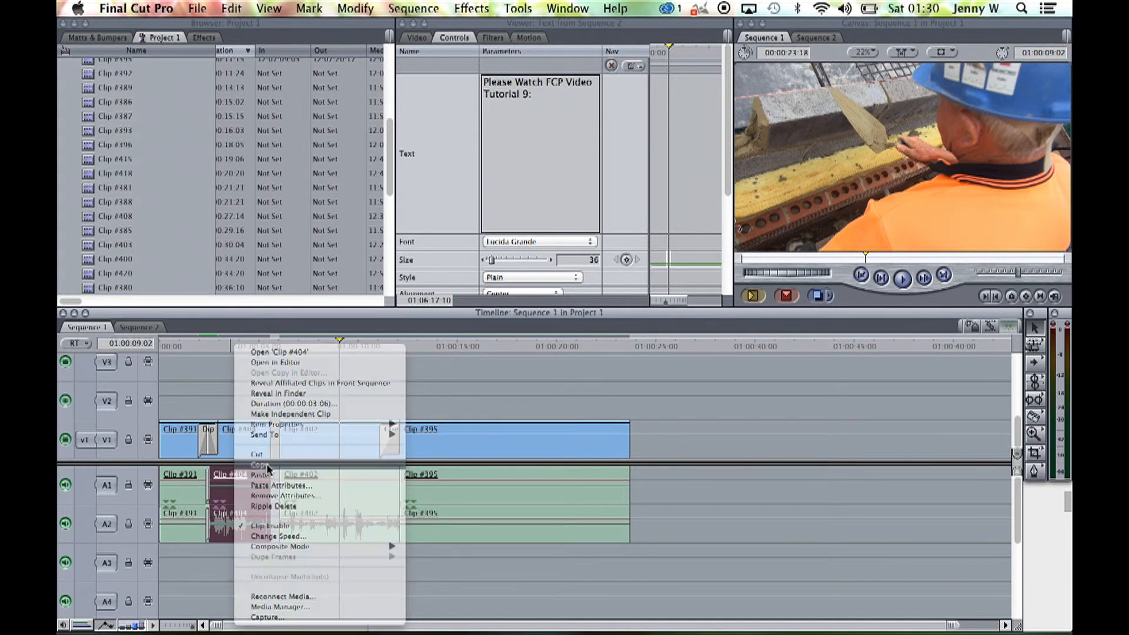
Select only the audio of Clips #395 and #402 together and apply Paste Attributes from Clip #404 to them
left_click(429, 491, "alt")
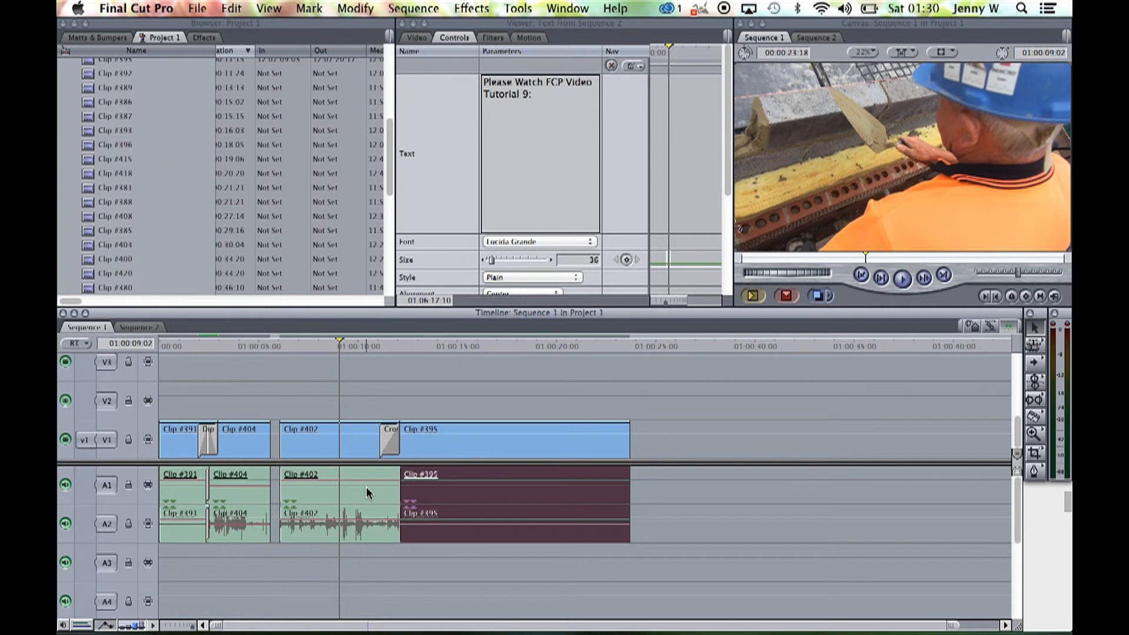
left_click(367, 493, "alt+super")
right_click(435, 494)
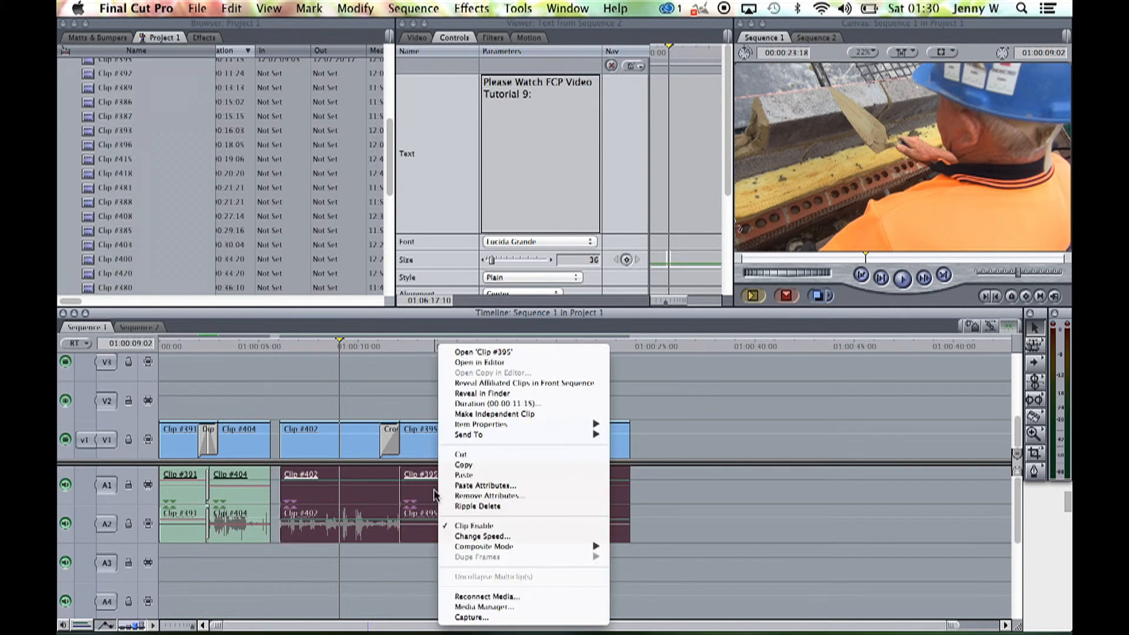
left_click(470, 485)
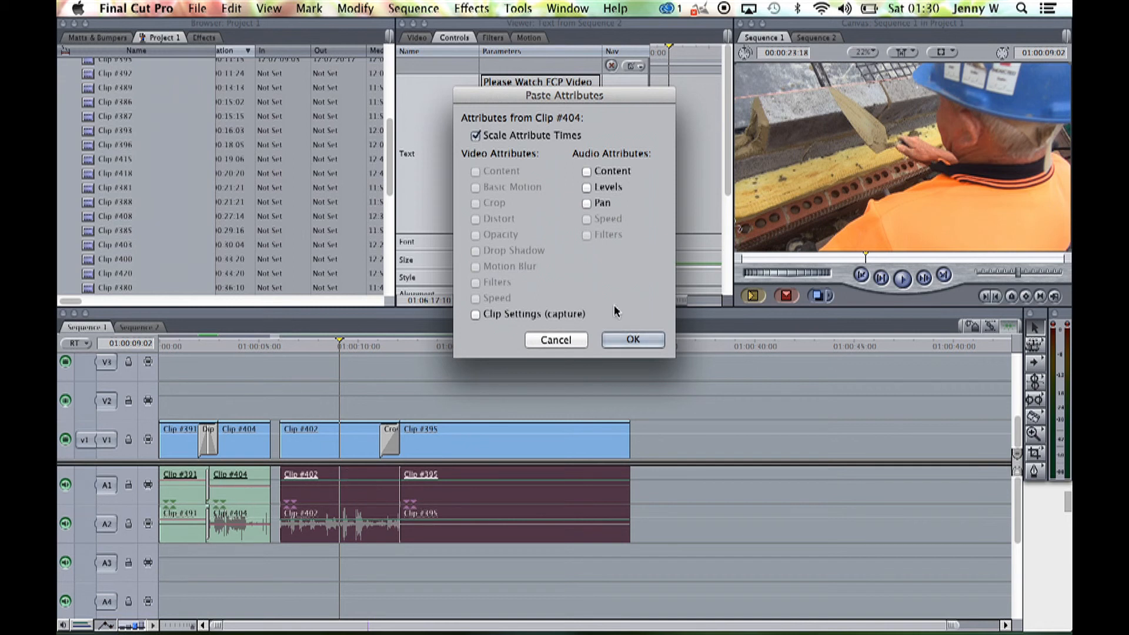
left_click(633, 340)
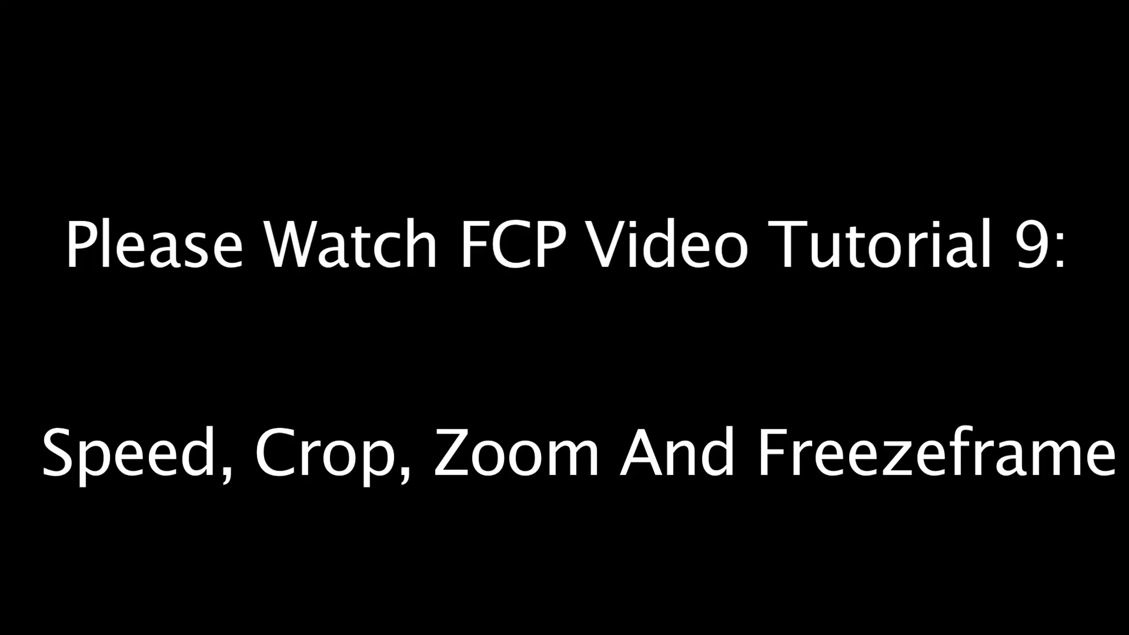